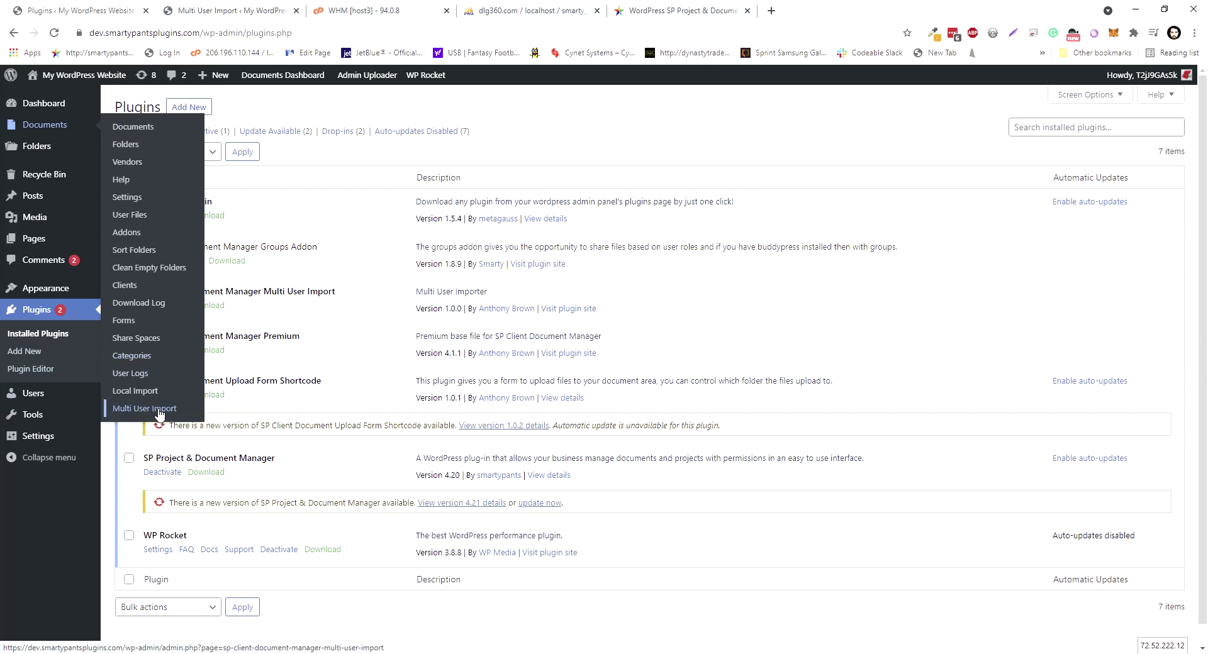
Open the plugin's Multi User Import page and show the W: drive's files folder beside the import form.
click(159, 411)
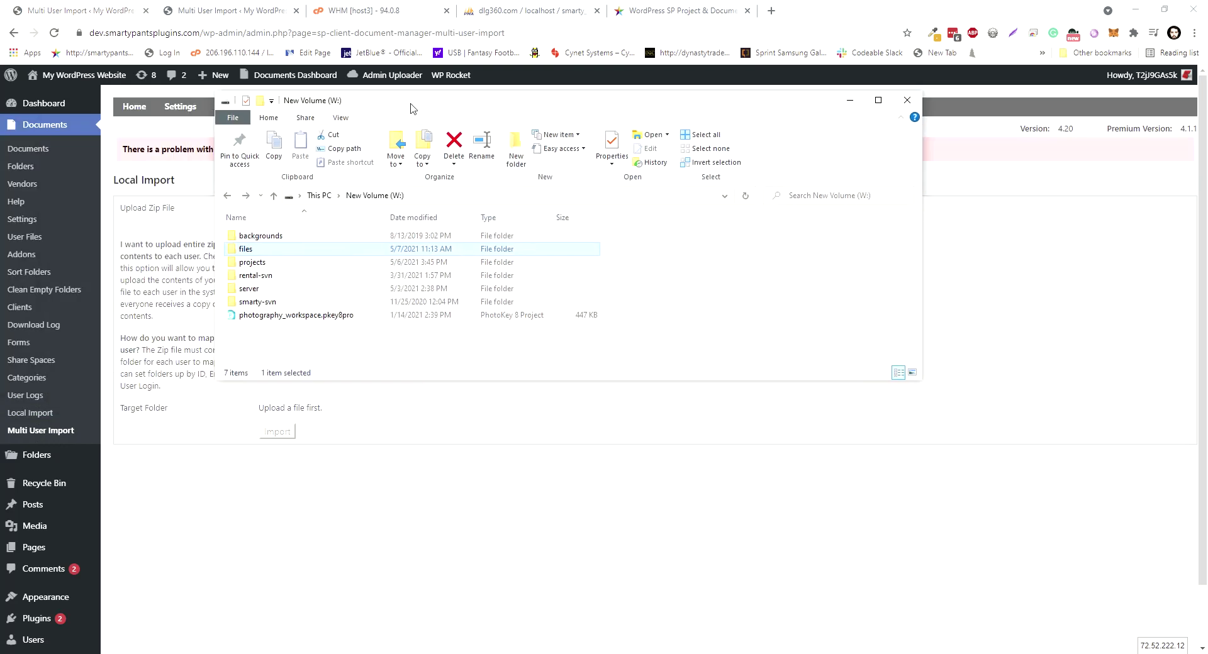
double_click(261, 250)
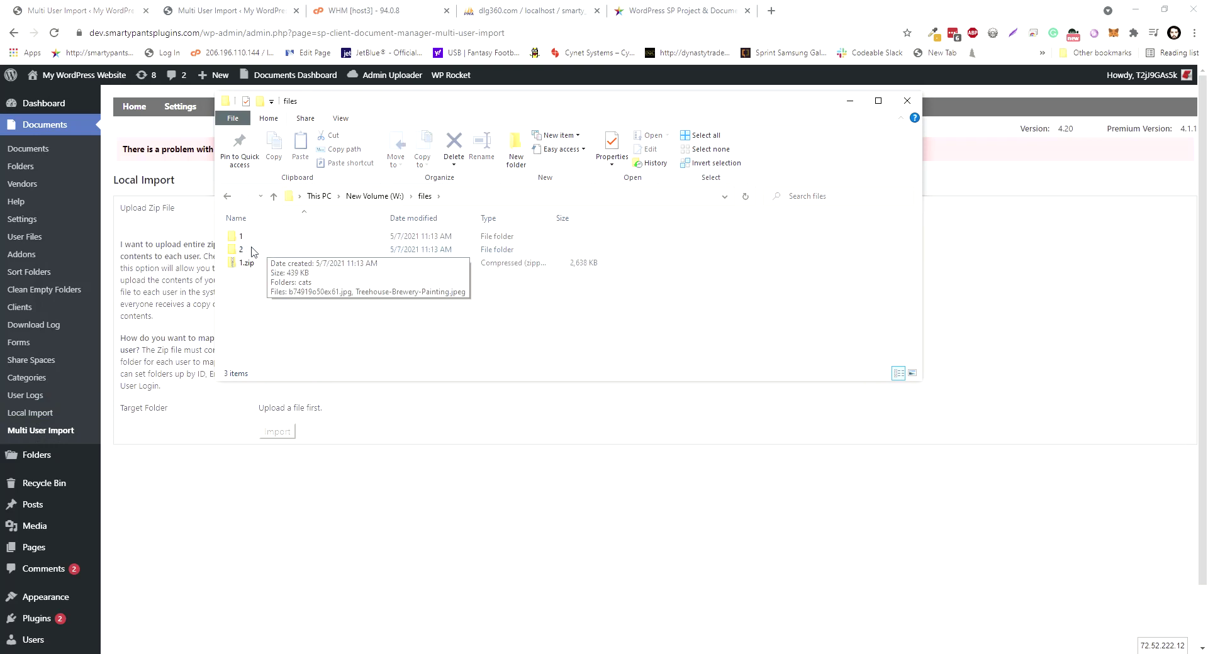
click(245, 239)
drag(367, 107, 648, 127)
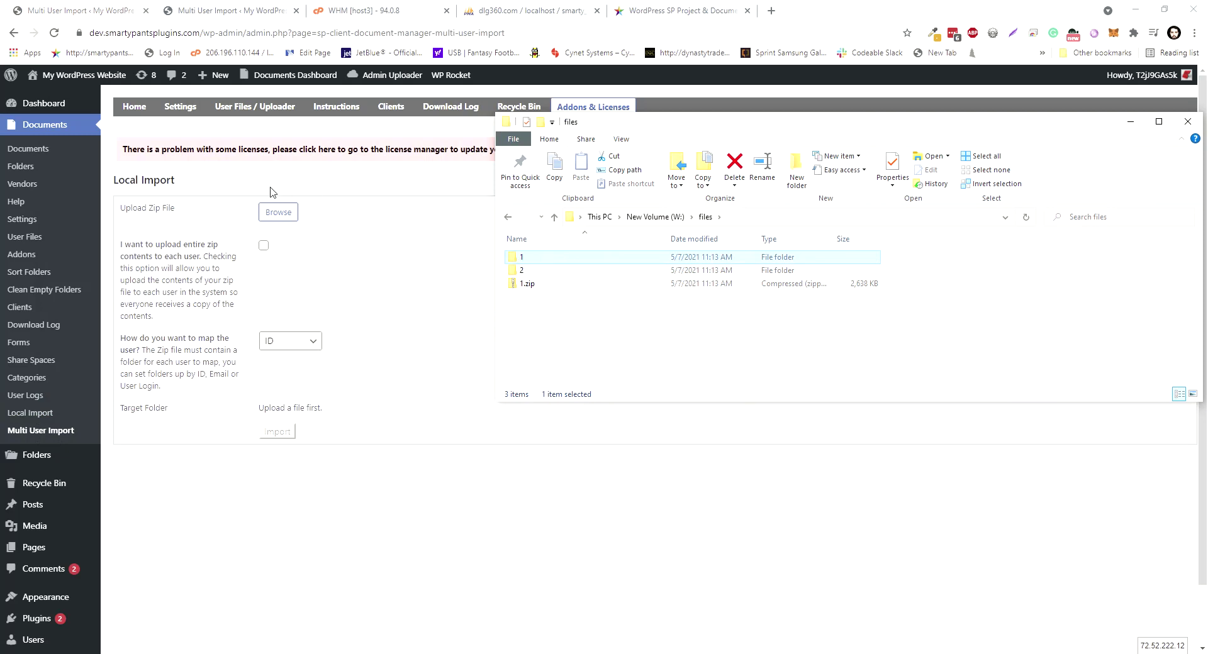
Examine the contents of folders 1 and 2, including the dogs and cats subfolders, and return to the files folder.
double_click(532, 261)
double_click(544, 286)
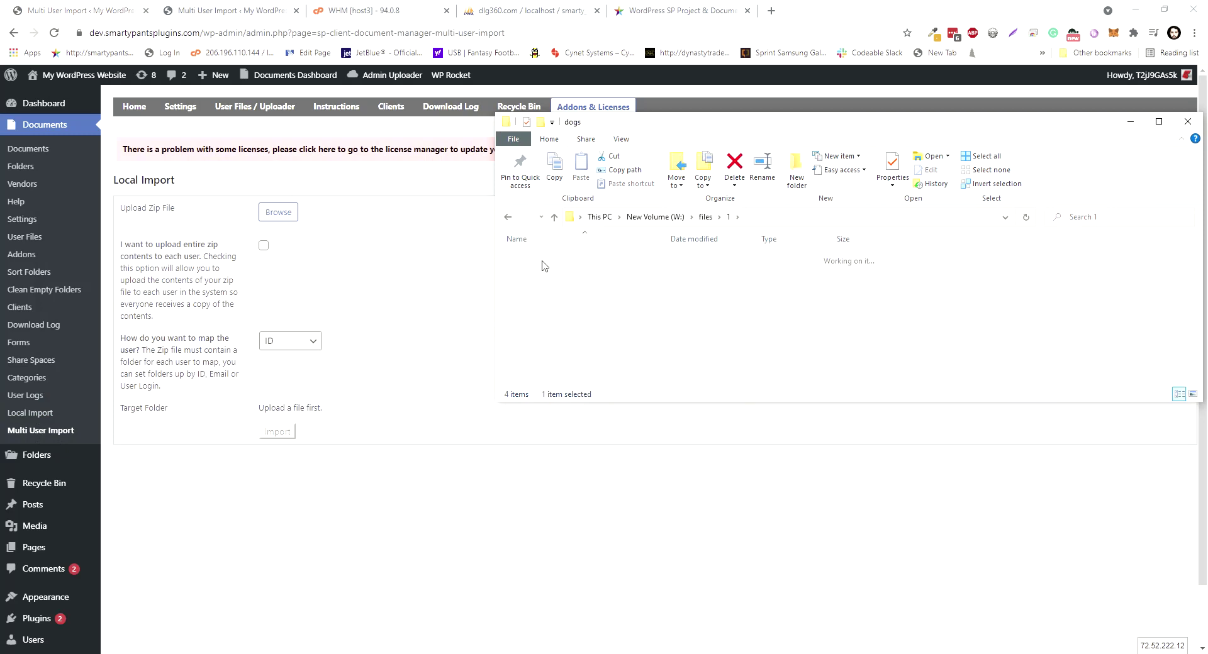
click(507, 218)
click(507, 218)
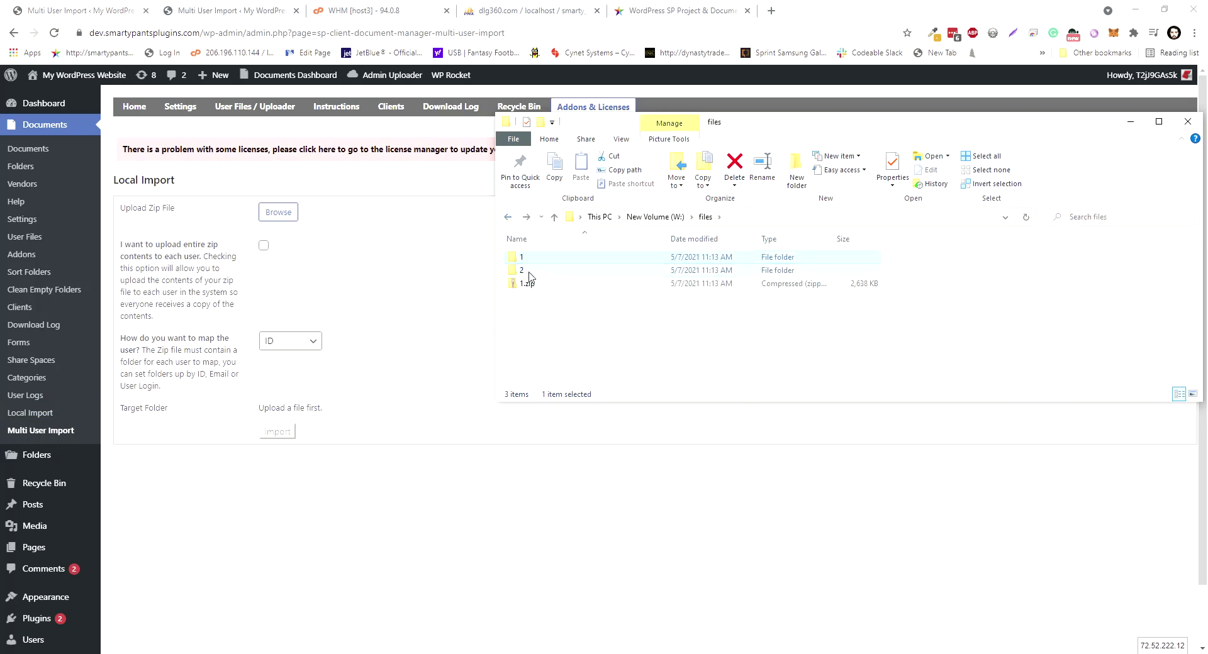
double_click(532, 269)
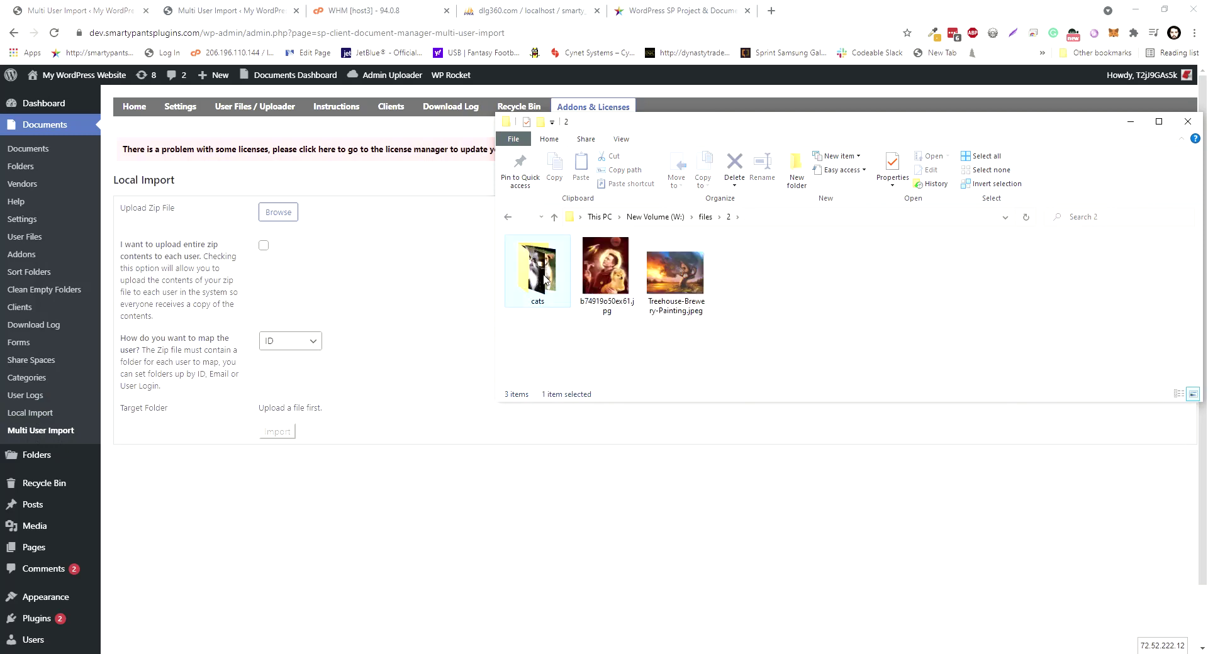
double_click(535, 267)
click(506, 218)
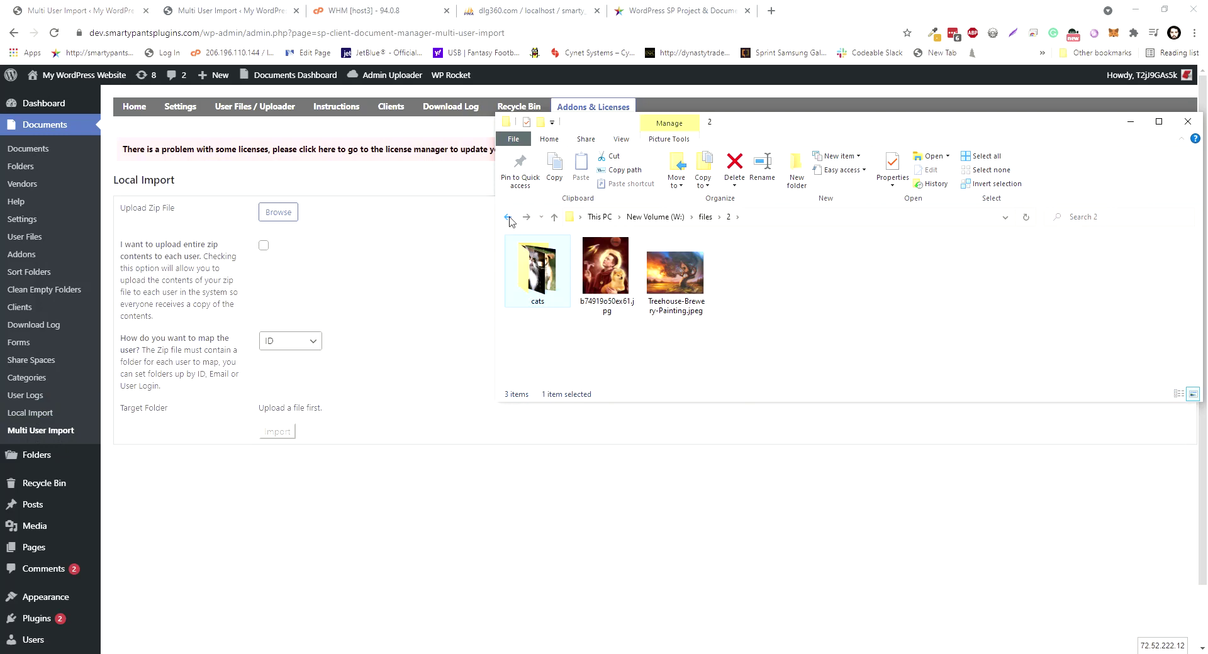
click(509, 218)
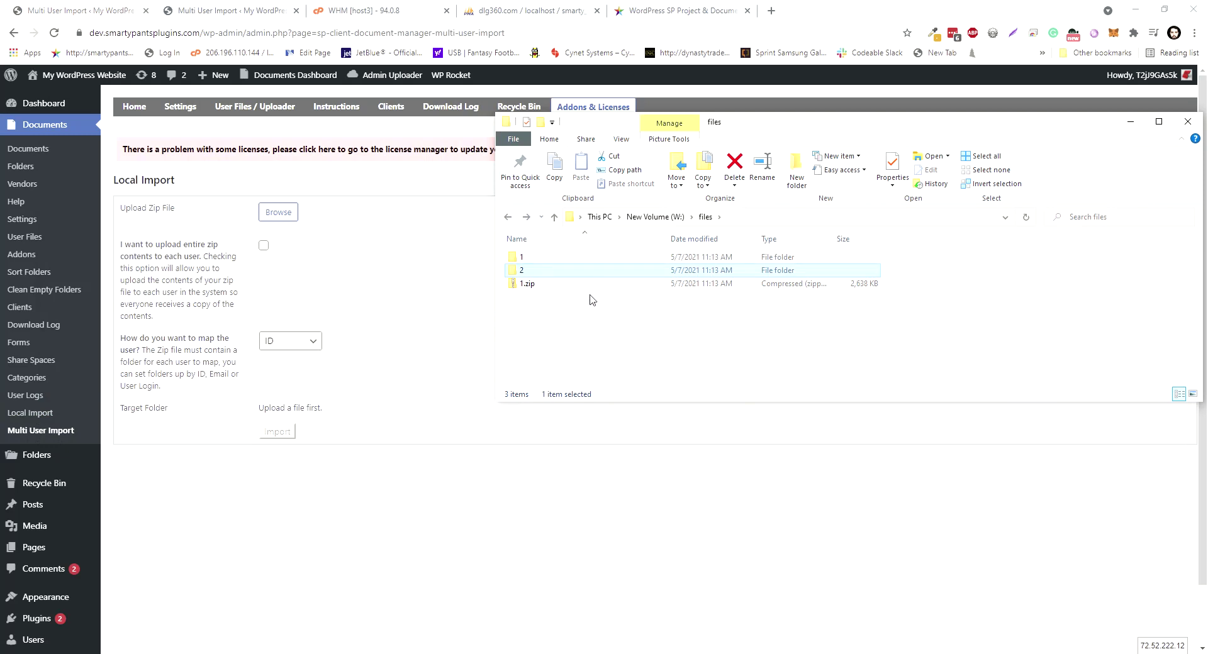
Upload 1.zip from the files folder as the zip file for the multi user import.
click(541, 285)
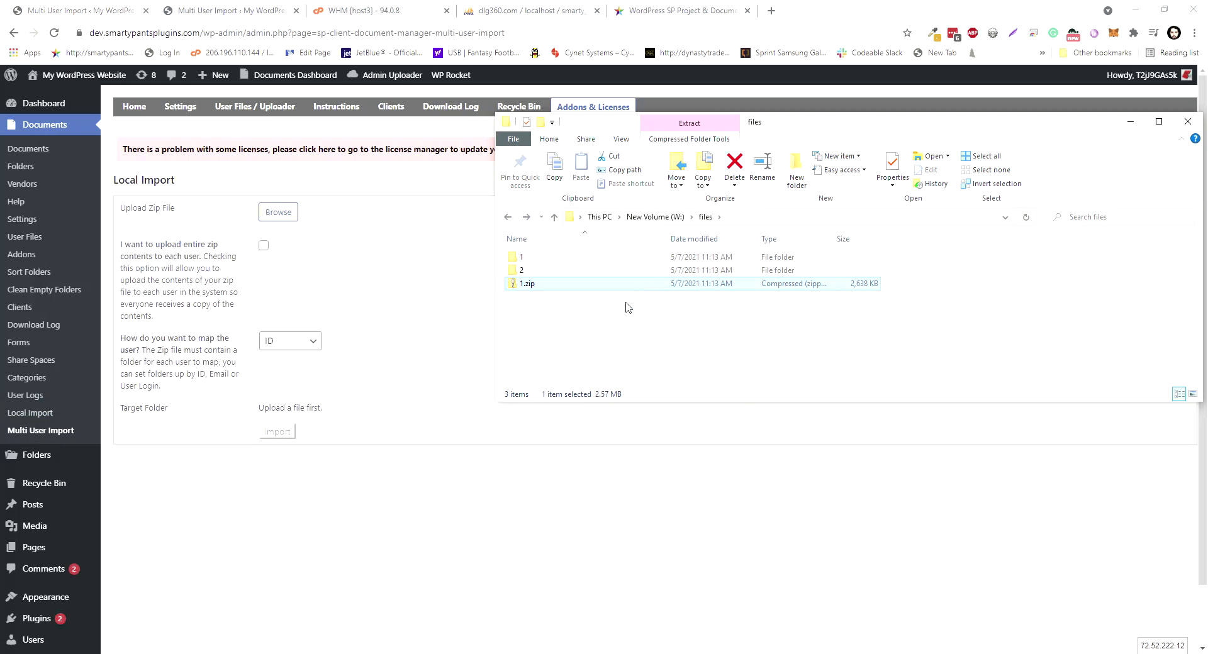
click(378, 249)
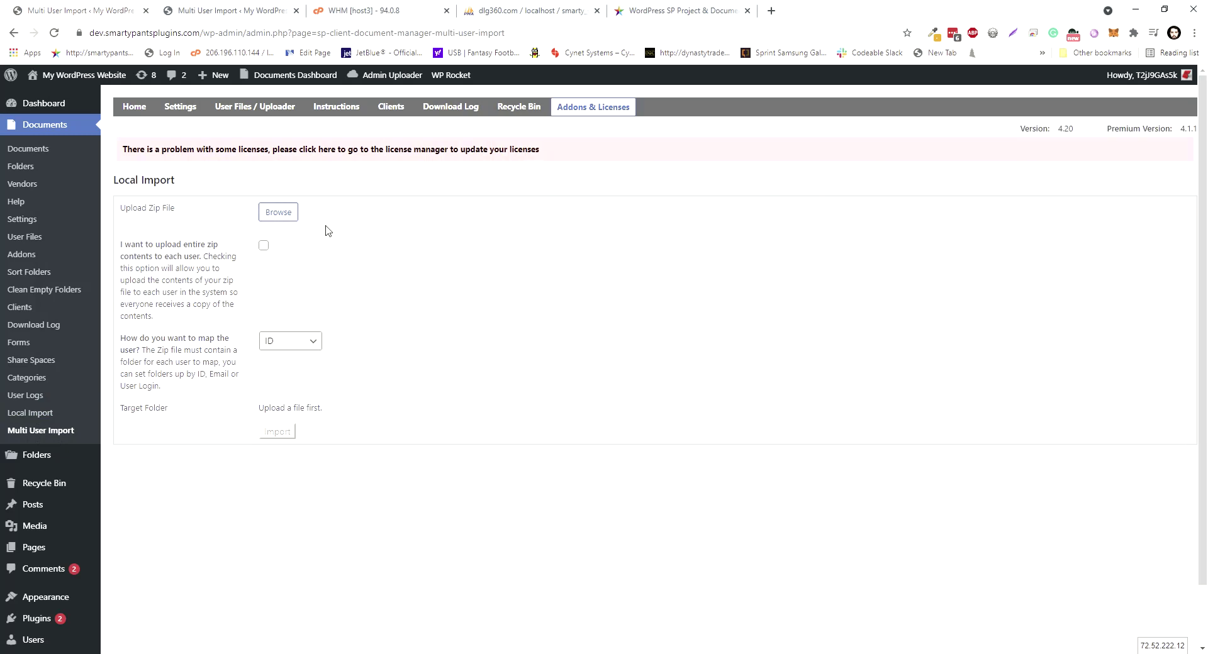
scroll(259, 251, down, 1)
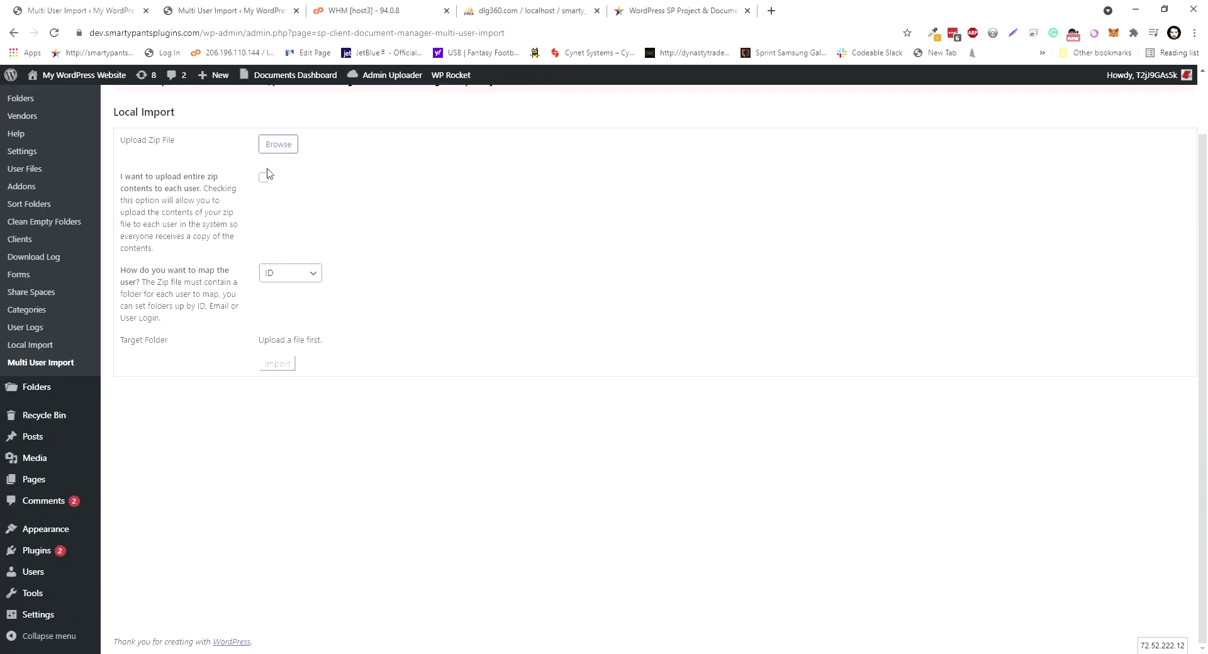
click(277, 146)
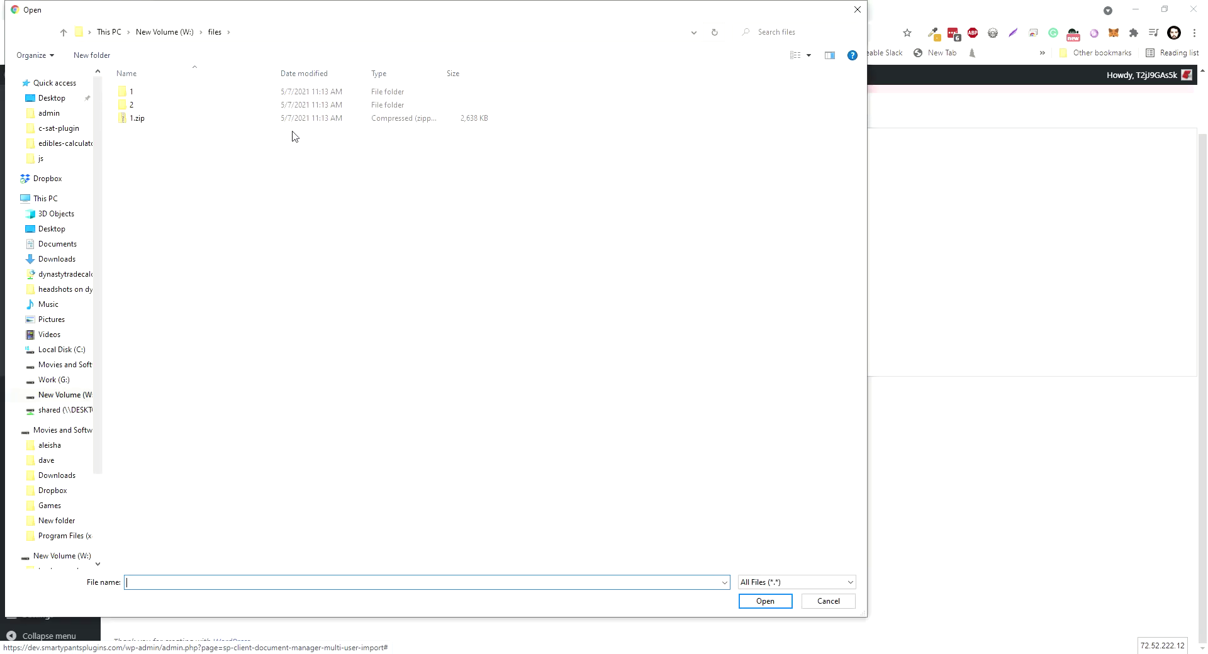
double_click(137, 118)
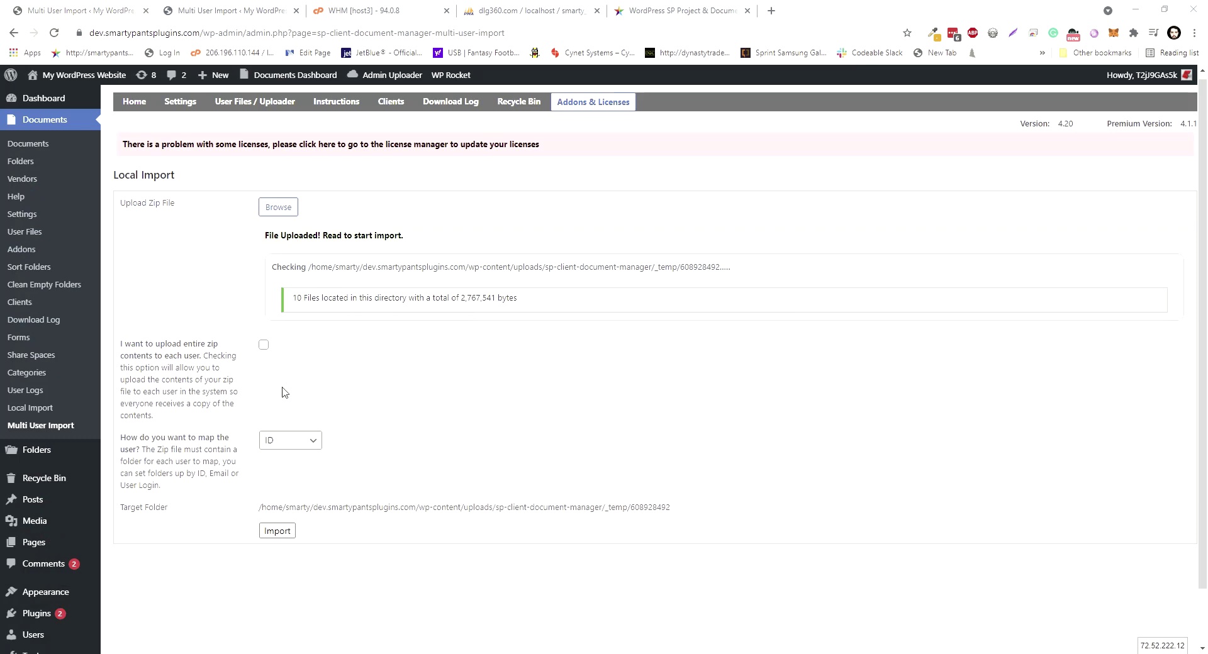
Open the site's Users list in a separate tab, check the existing accounts and return to the import form.
scroll(175, 387, down, 1)
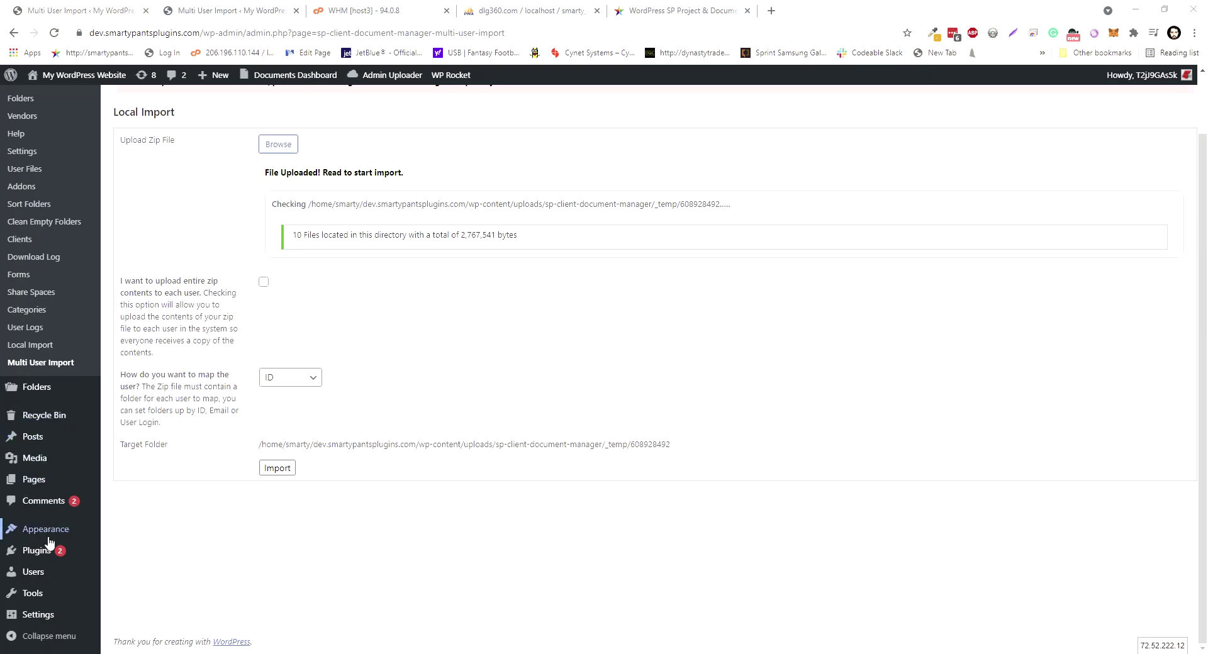
middle_click(21, 572)
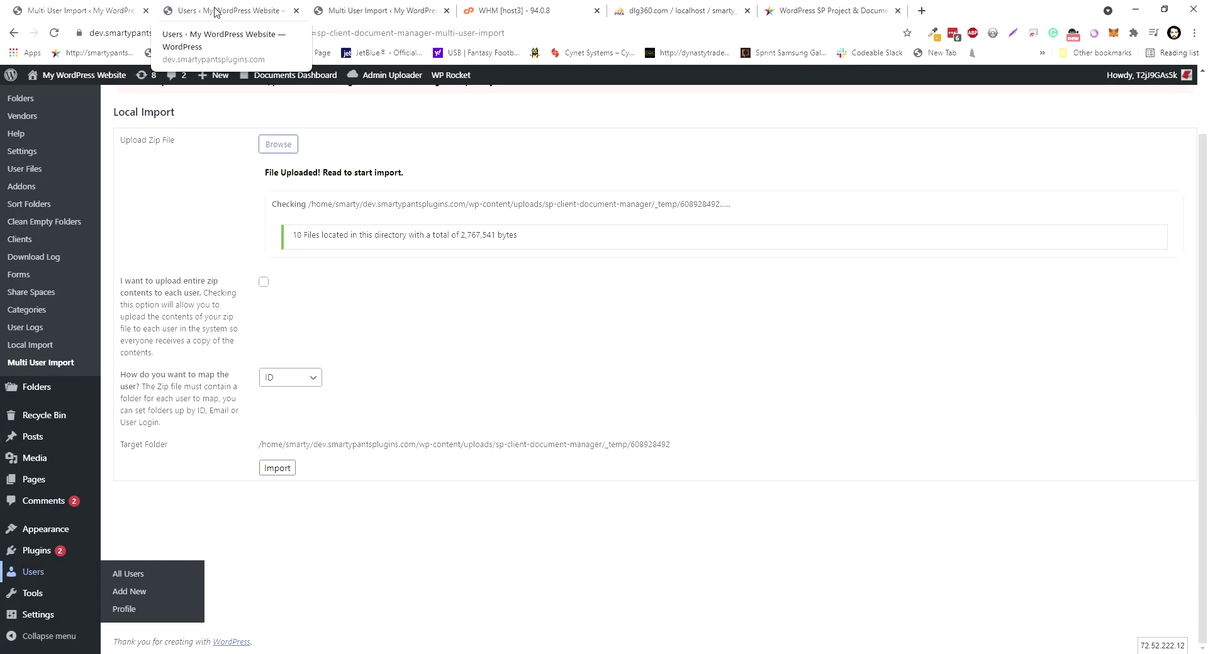
click(245, 8)
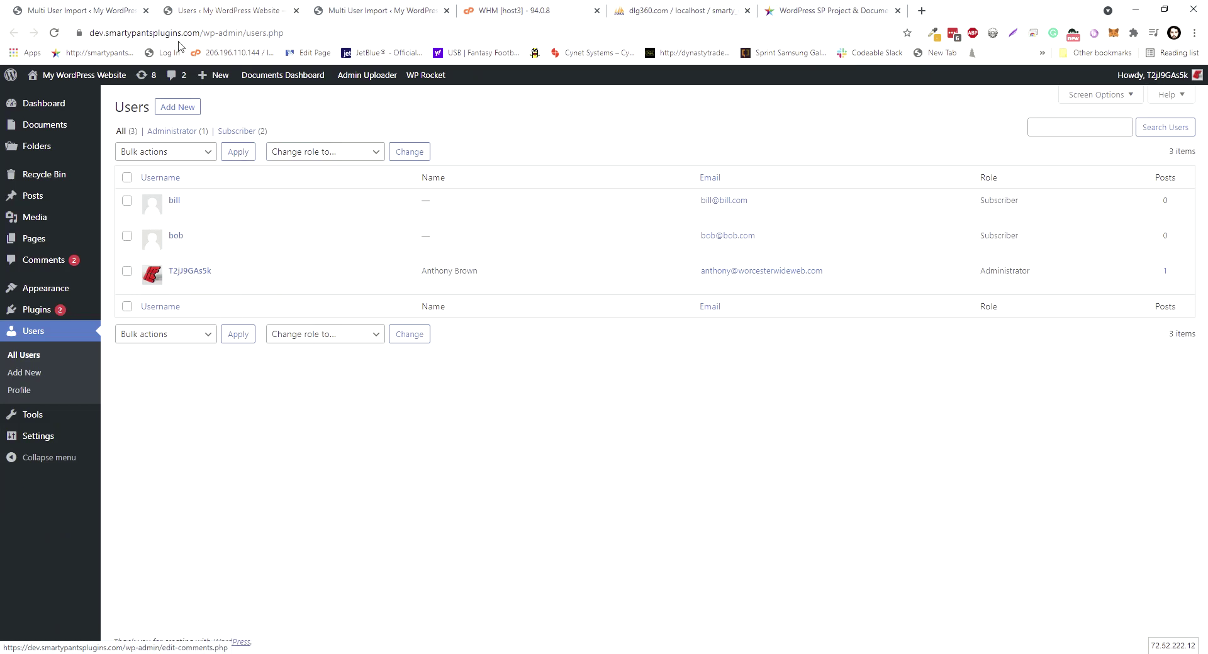
key(ctrl+Tab)
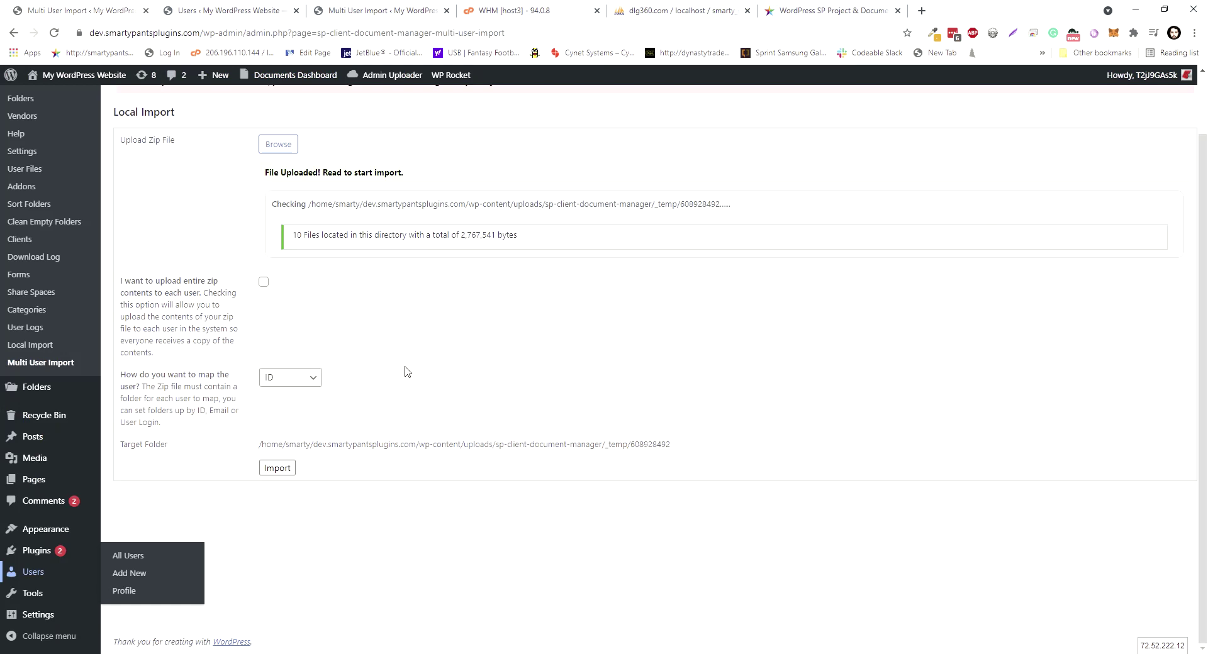
Keep the user mapping set to ID and run the import of the uploaded zip file.
click(294, 379)
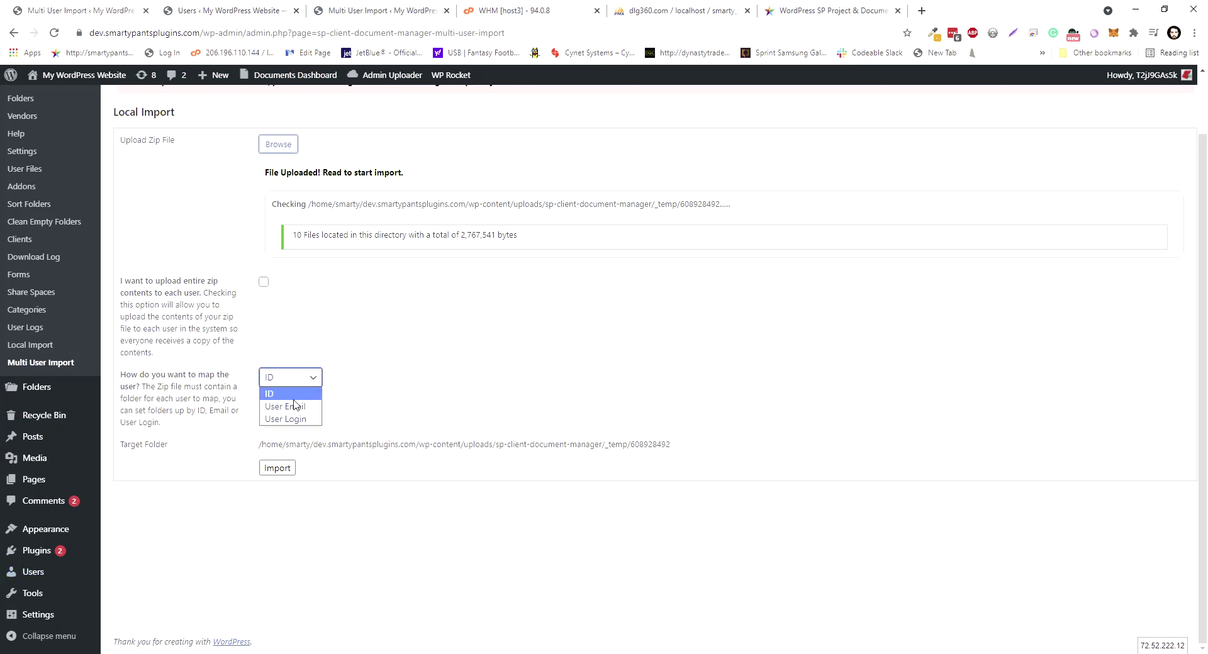
click(272, 397)
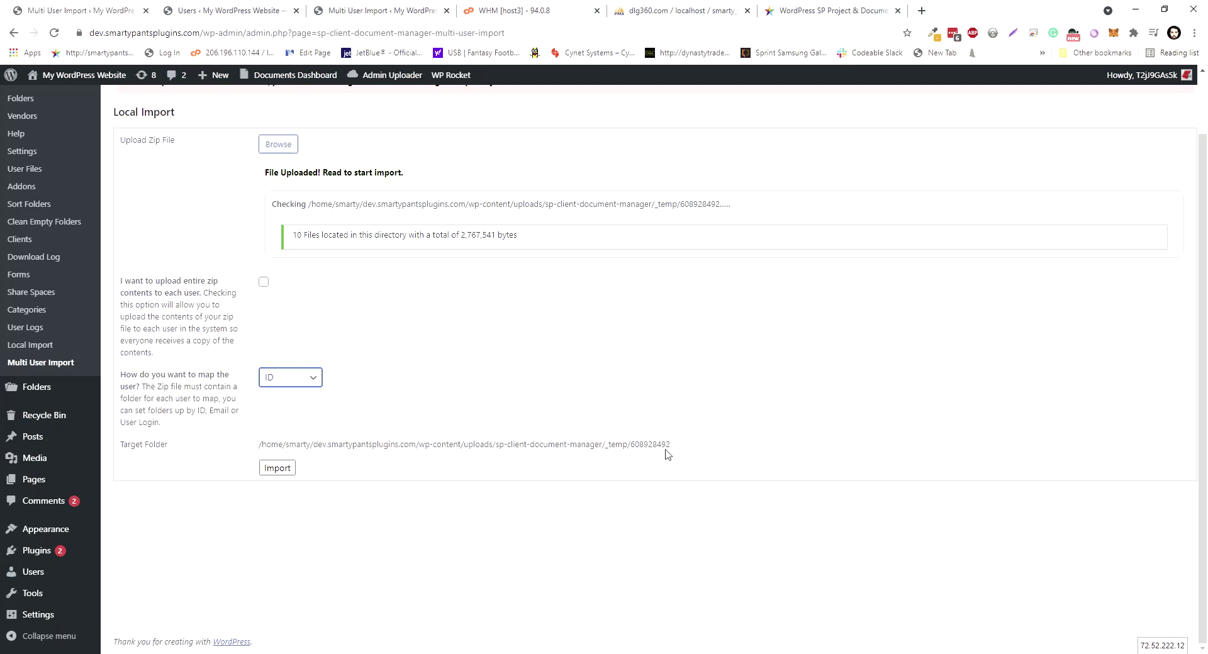
drag(670, 445, 289, 445)
click(318, 434)
scroll(456, 427, up, 2)
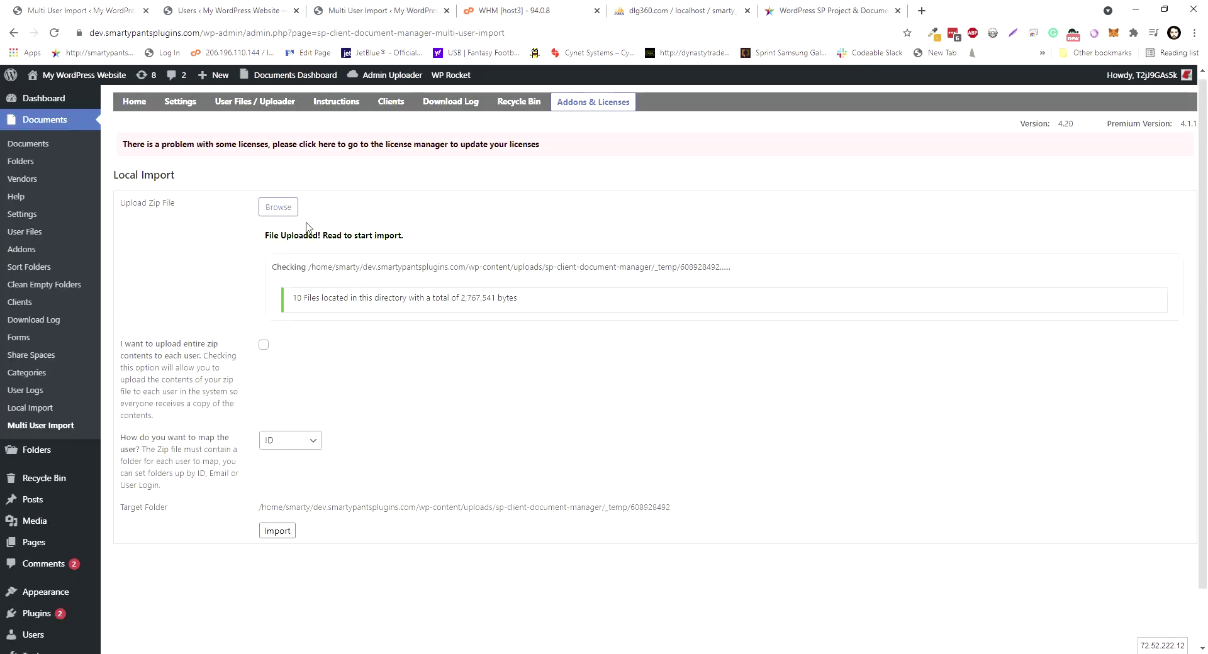
click(278, 532)
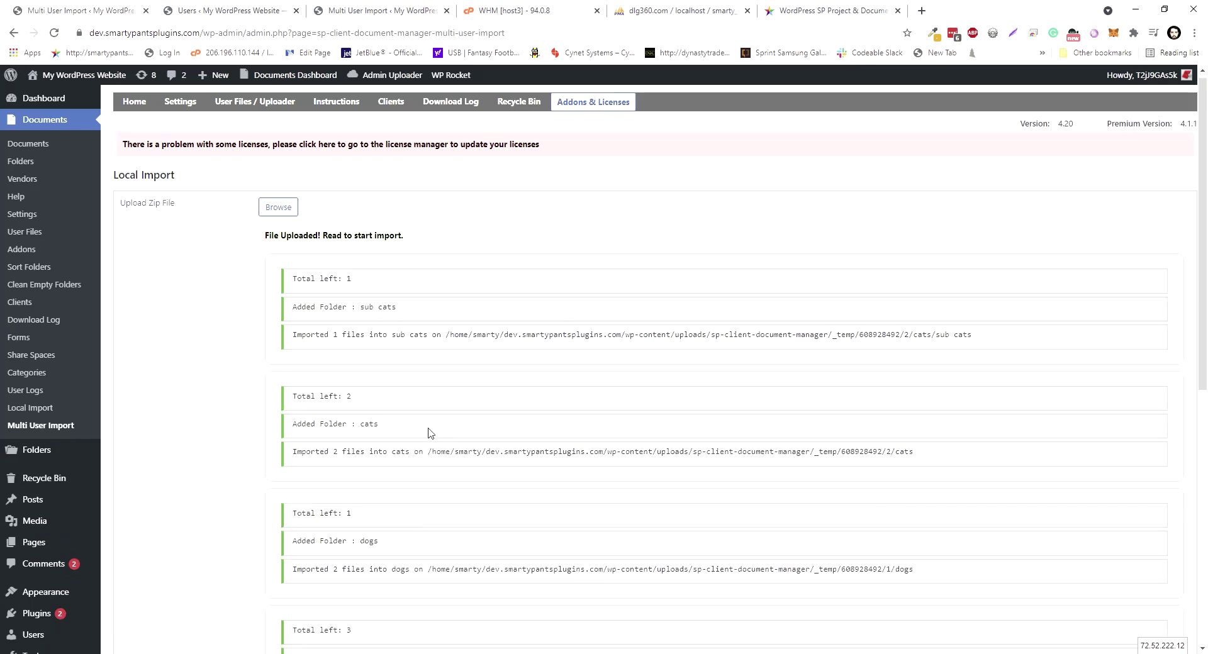
Review the import log for the folders added and the files imported into each one.
scroll(424, 531, down, 2)
scroll(412, 541, up, 2)
scroll(443, 471, down, 2)
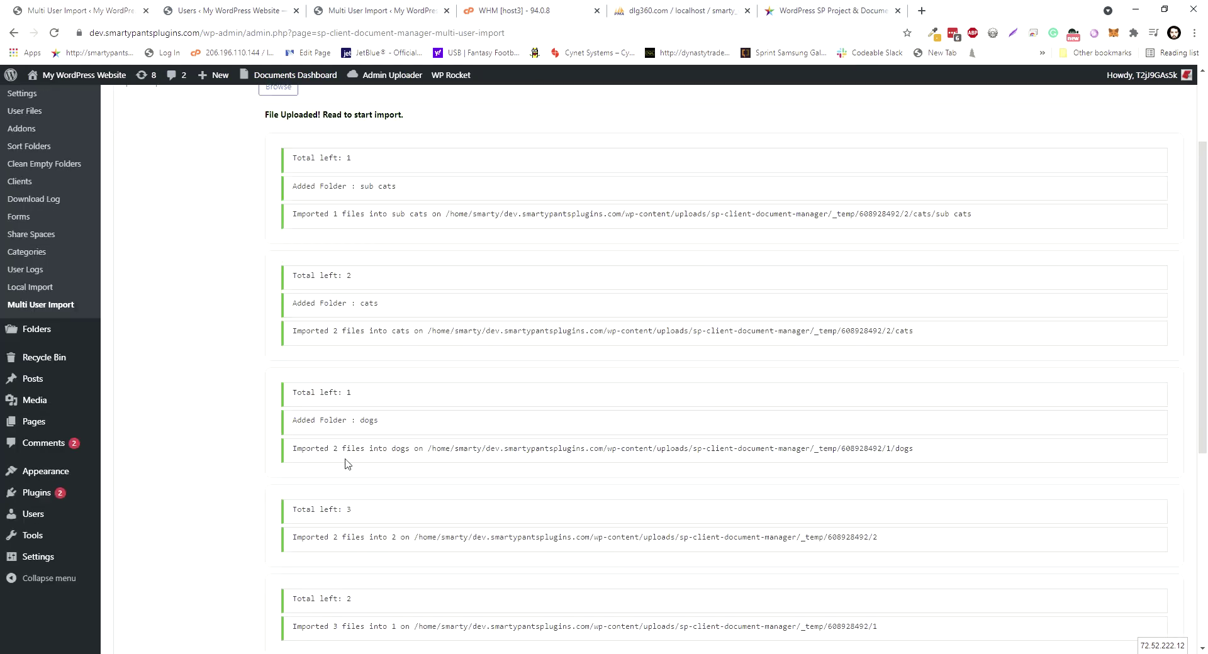
scroll(385, 488, down, 5)
scroll(384, 481, up, 7)
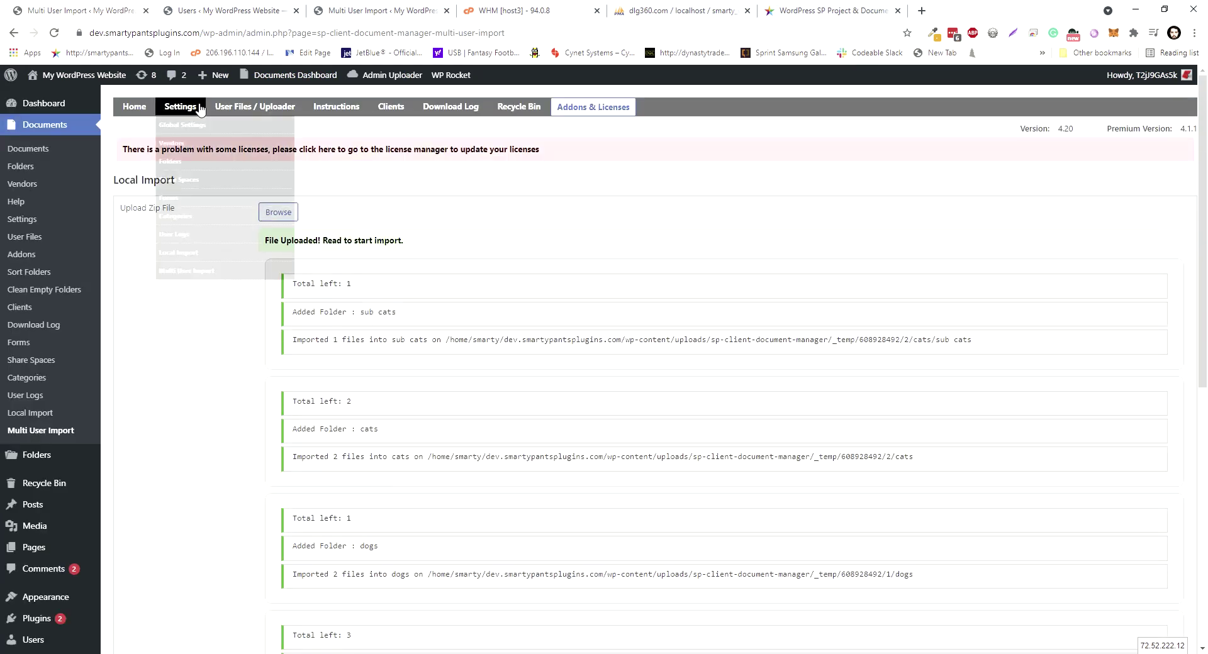
Check the imported items in the plugin's latest uploads list and in its Folders list.
click(140, 111)
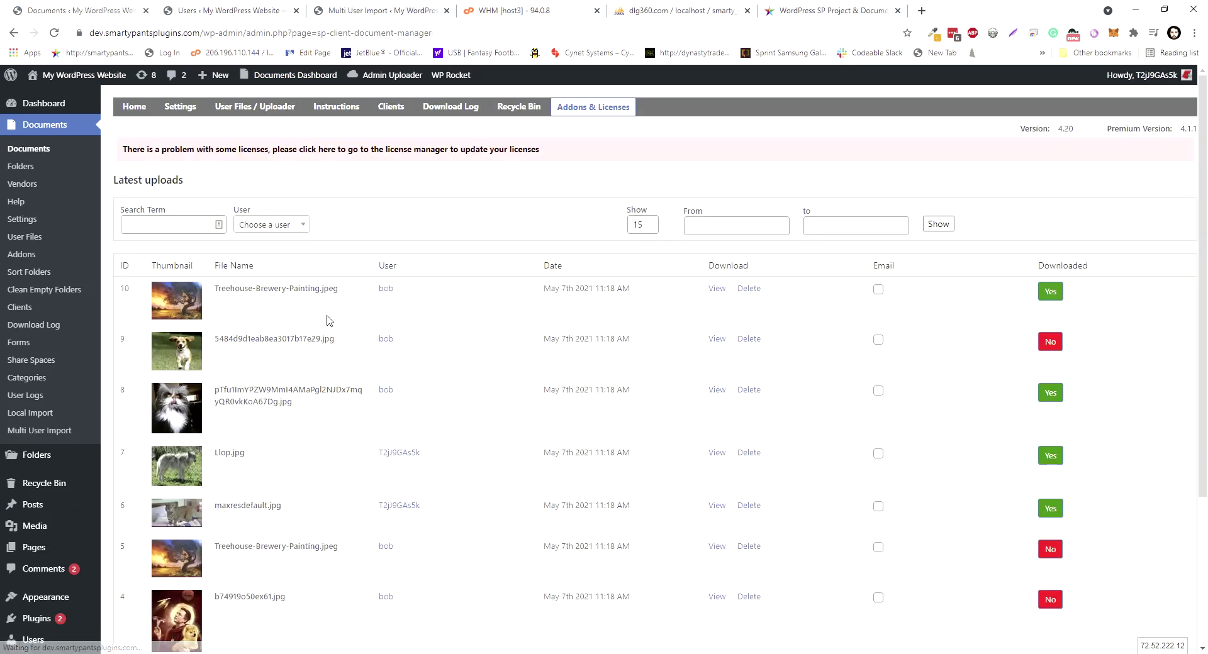
scroll(345, 382, down, 3)
scroll(350, 397, up, 3)
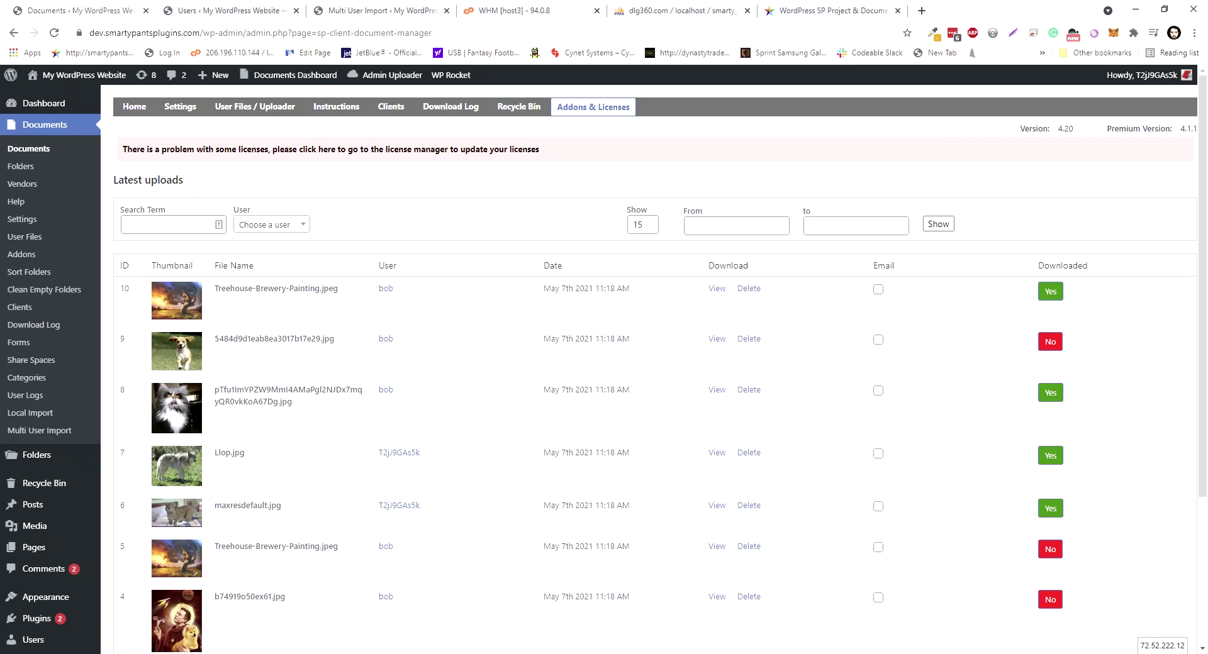
click(46, 465)
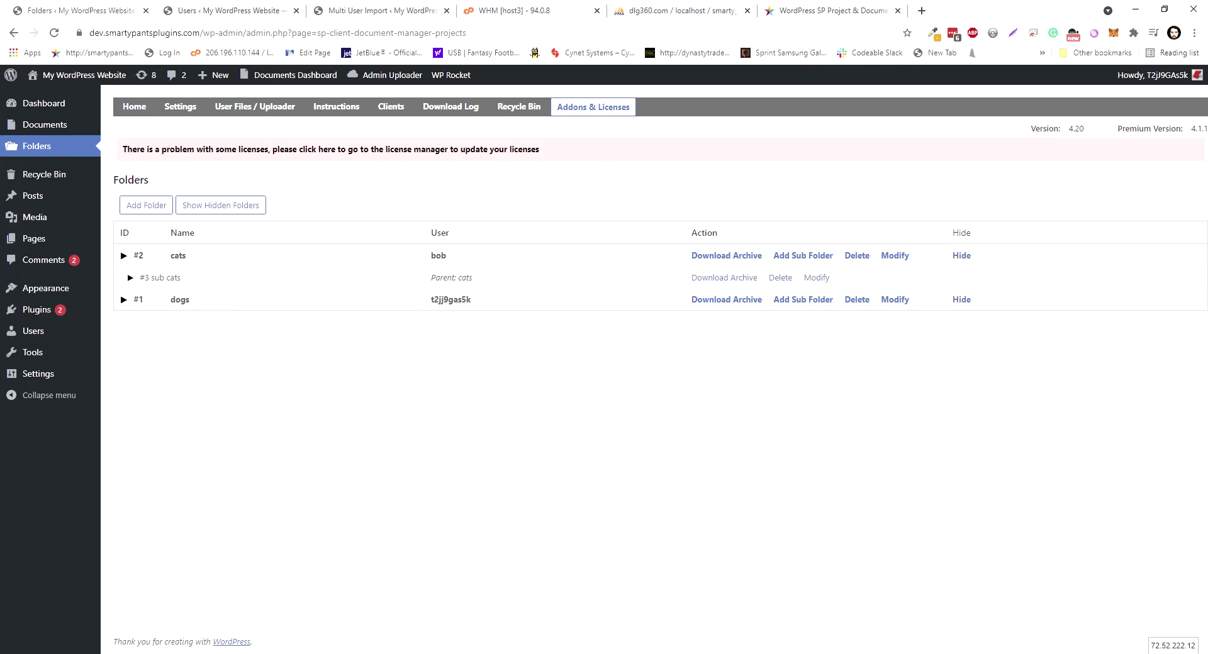
Open local folder 1 in File Explorer beside the Folders list and compare its dogs subfolder and image files.
key(alt+Tab)
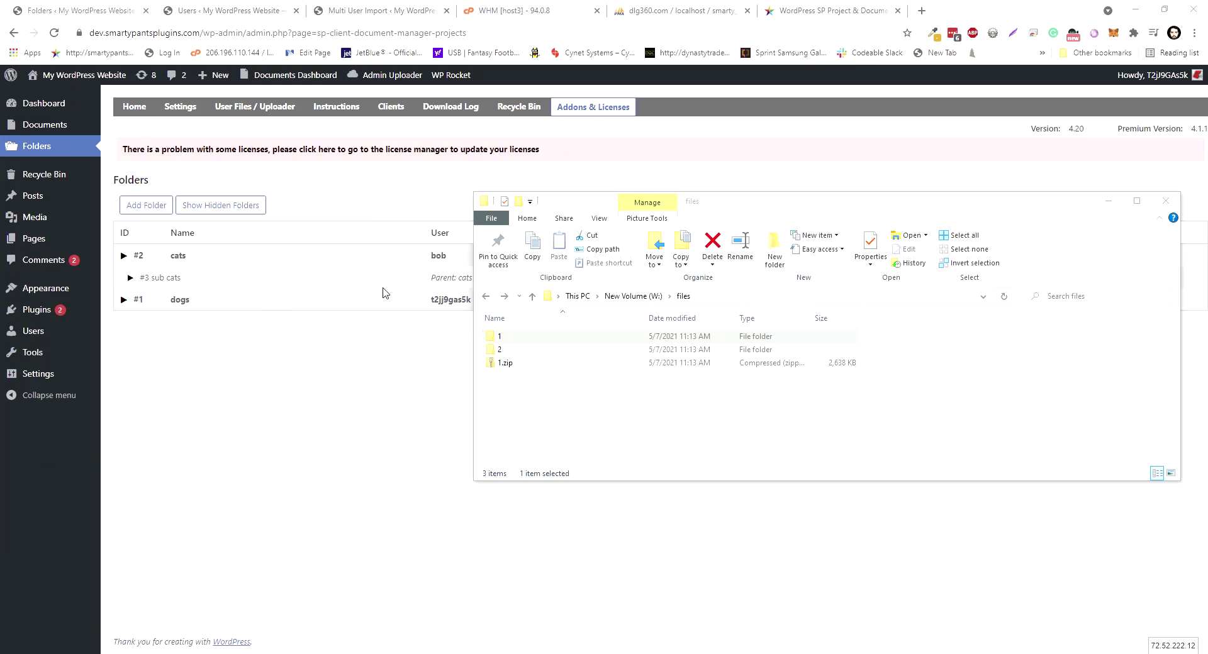
drag(703, 196, 855, 176)
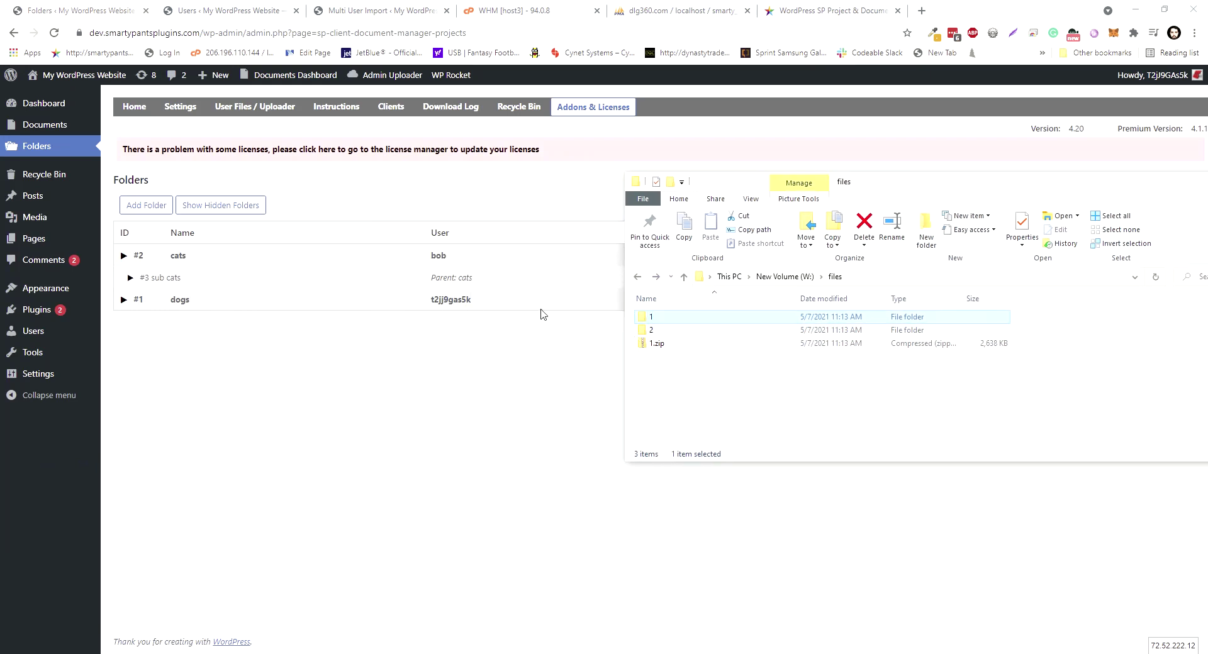
double_click(654, 321)
click(671, 340)
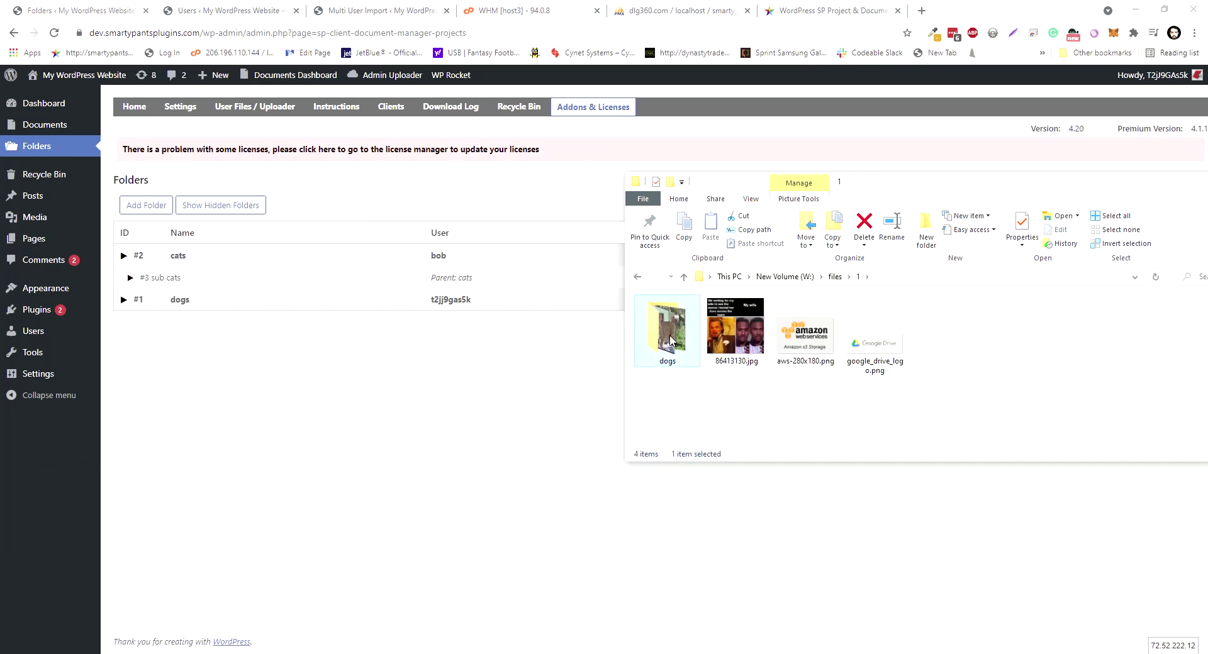
click(874, 343)
click(821, 343)
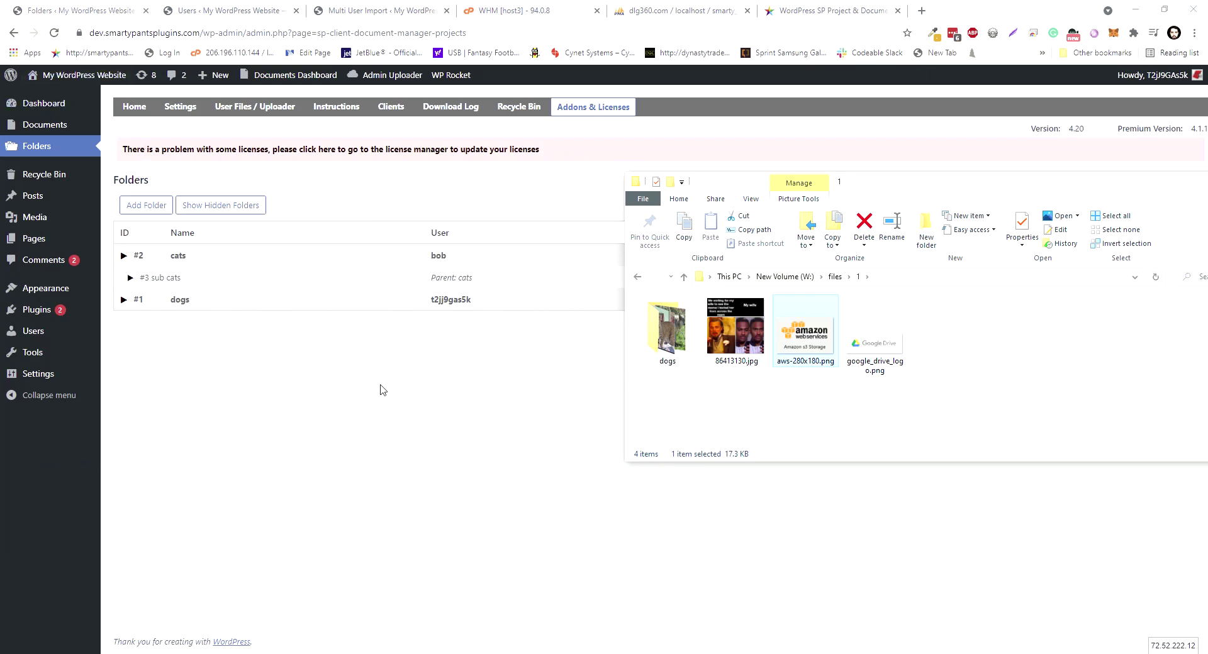
Open the live site's Documents page in a separate tab and compare its file list with local folder 1.
mouse_move(78, 74)
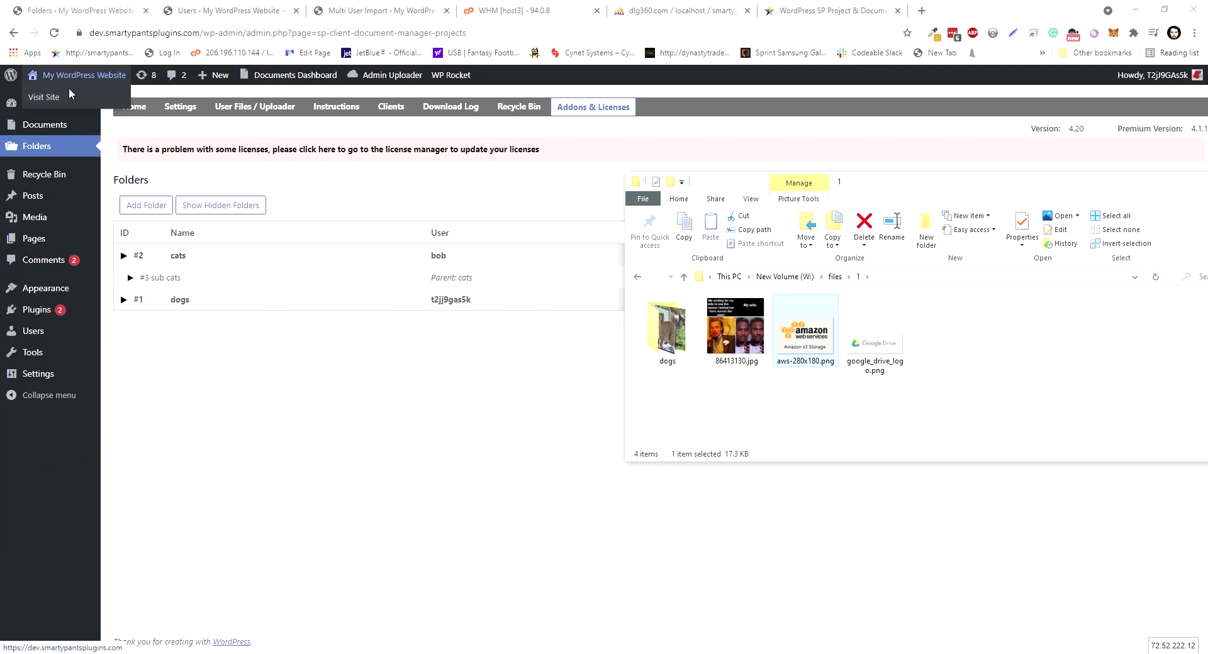
middle_click(60, 98)
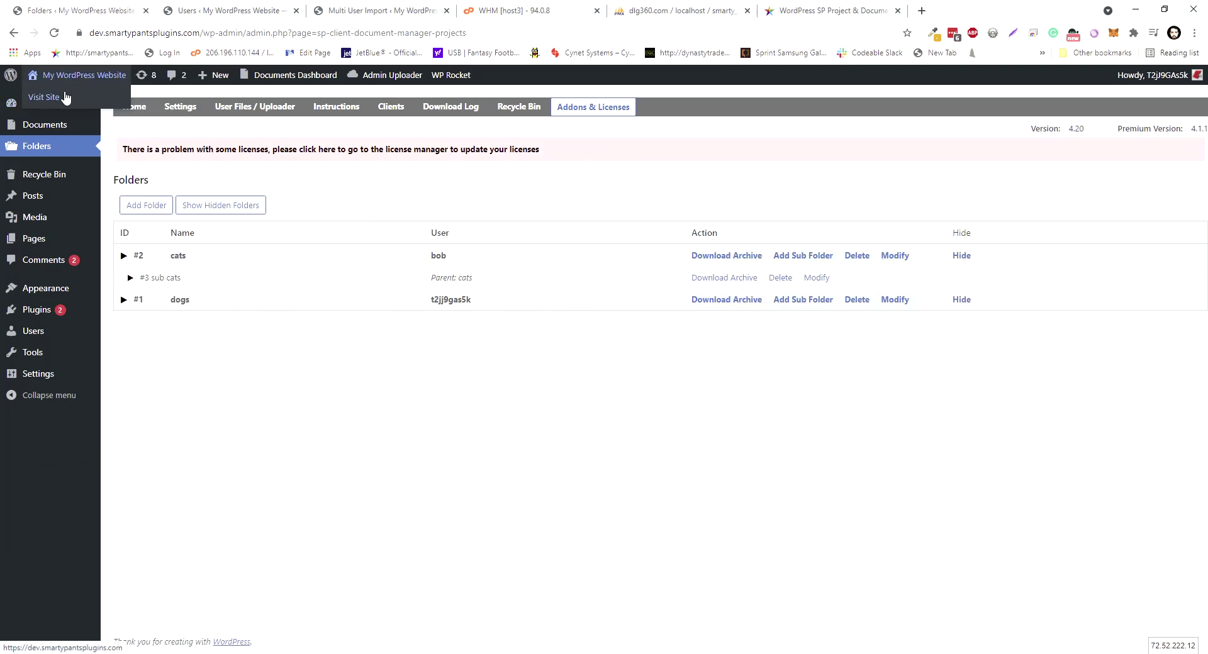
click(378, 10)
click(900, 110)
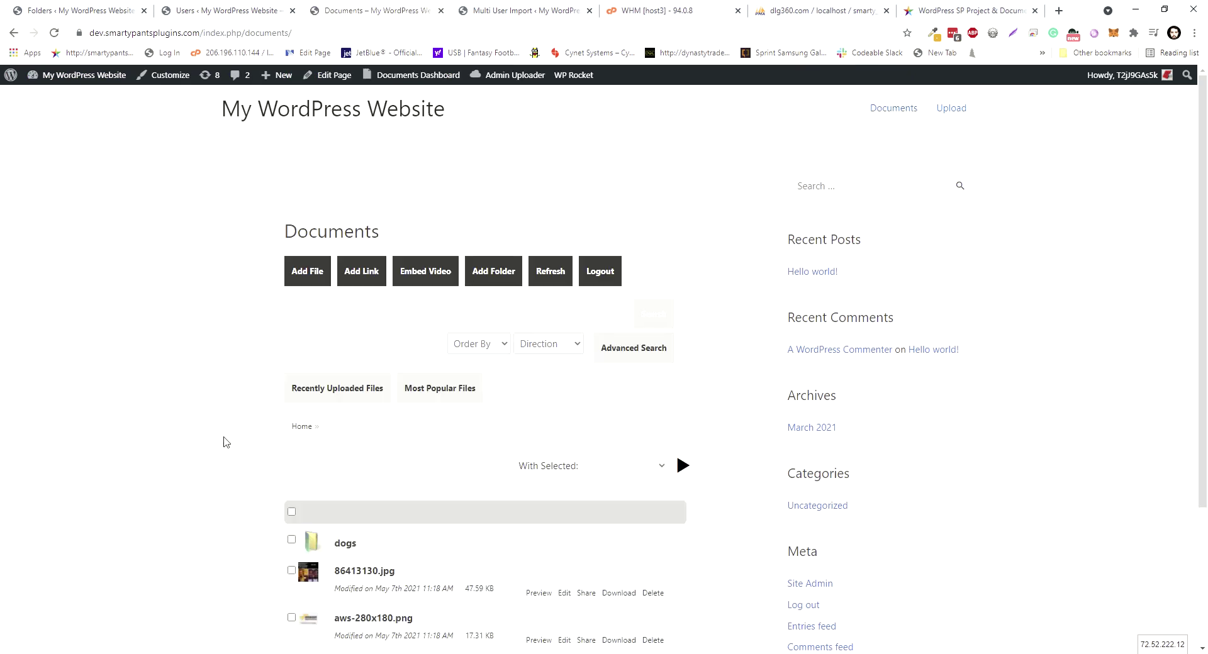
scroll(400, 511, down, 2)
mouse_move(324, 653)
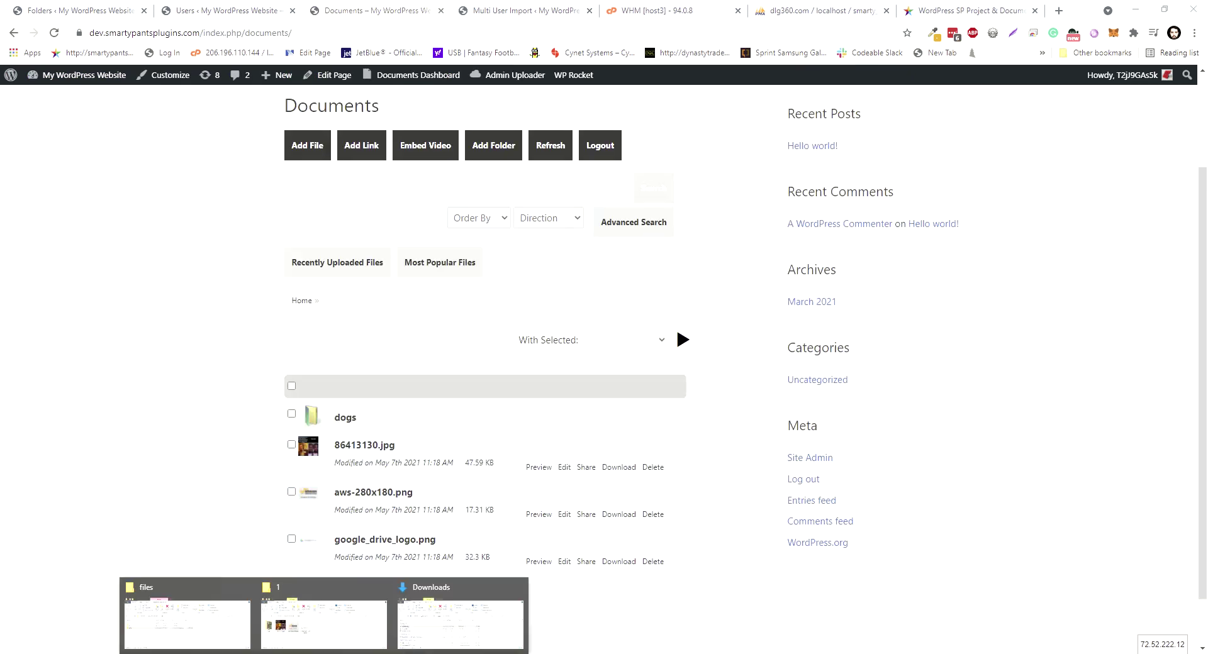
click(322, 620)
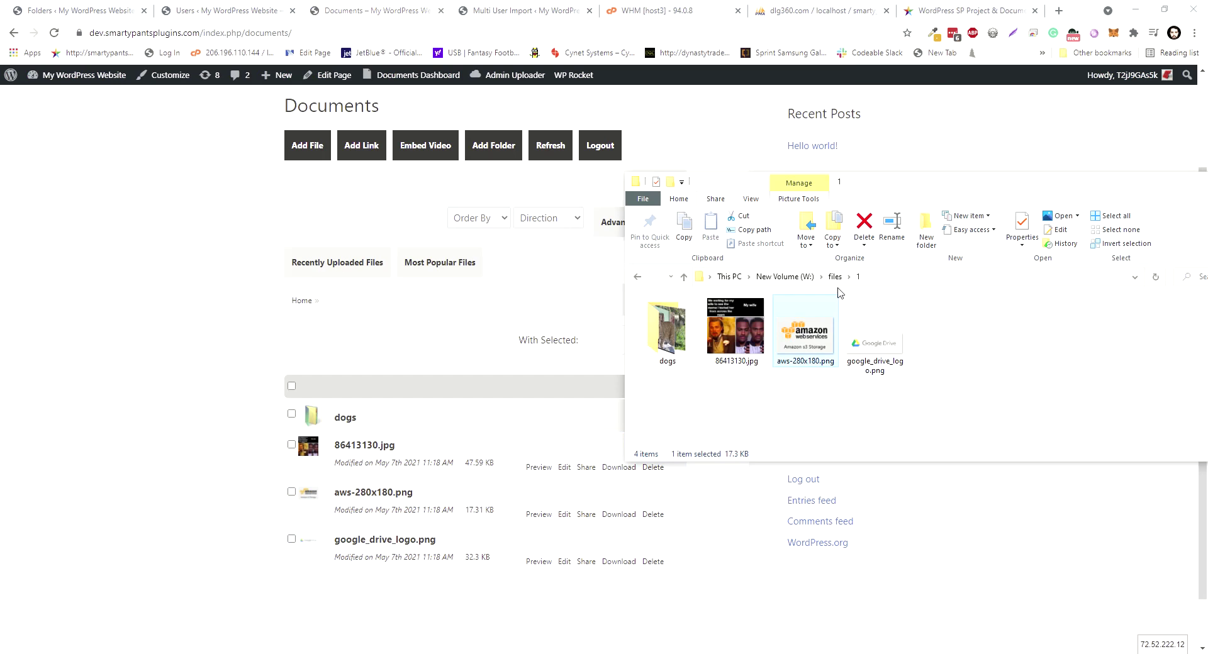
Open the dogs folder locally and on the site's Documents page to compare its contents, and return to the Documents home level.
double_click(685, 336)
click(314, 418)
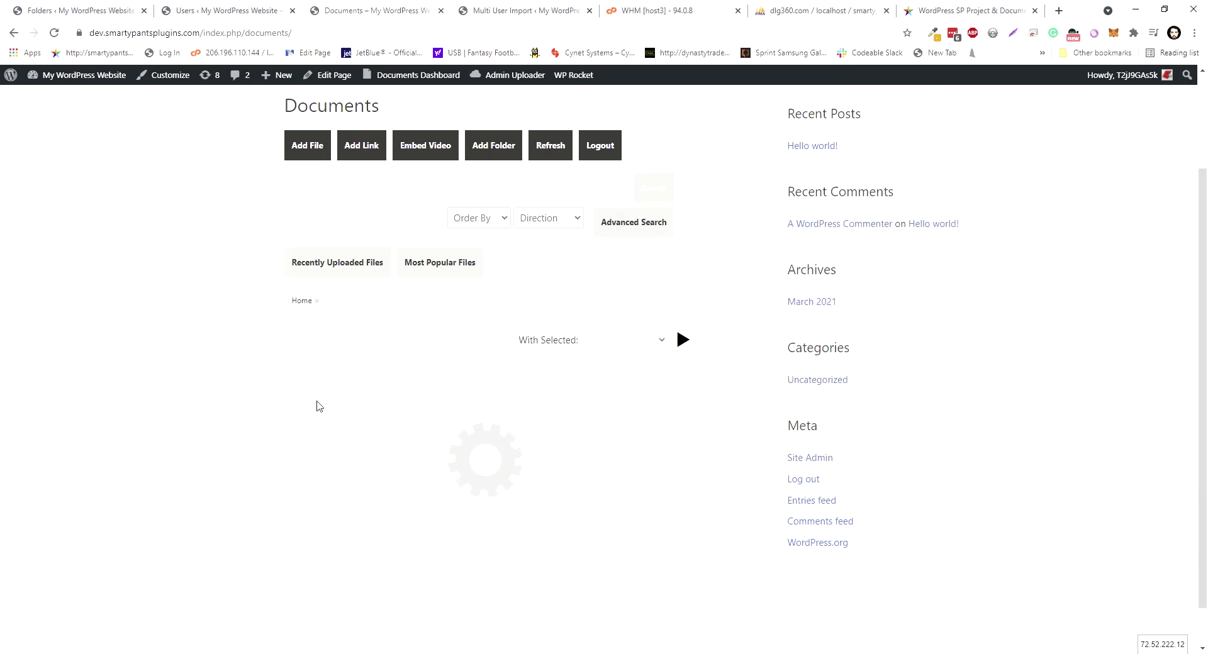
click(298, 303)
Open the plugin's User Files page in a separate tab and display the files of the user with ID 2.
click(233, 11)
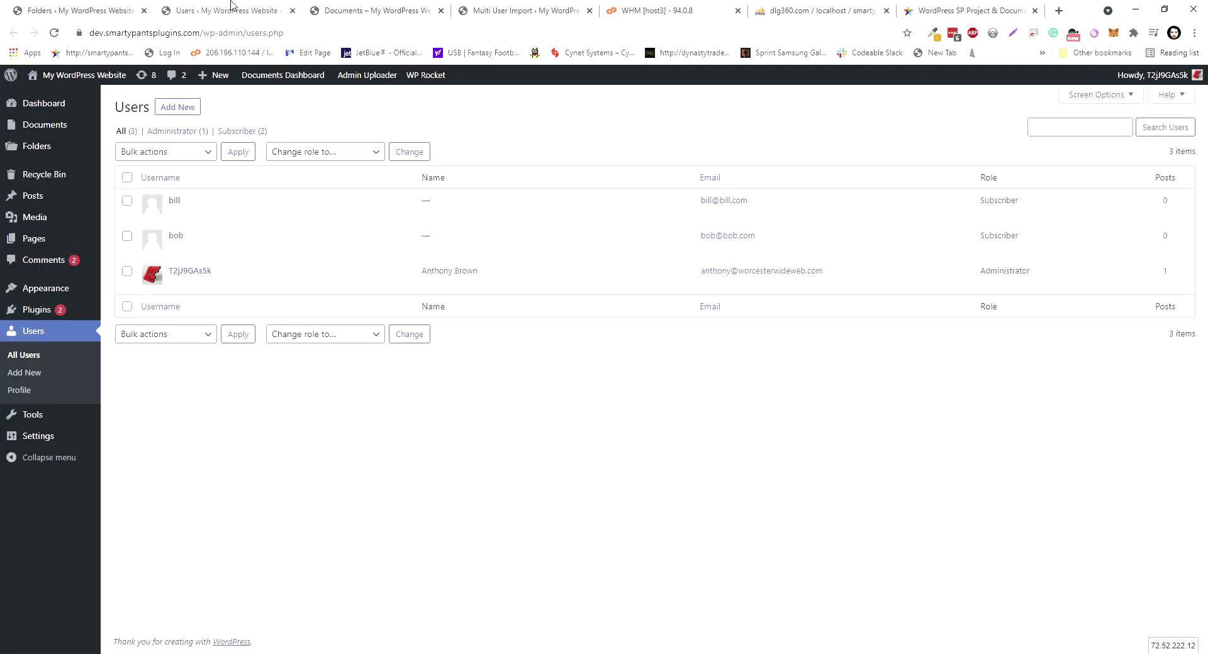
click(375, 6)
scroll(391, 126, up, 2)
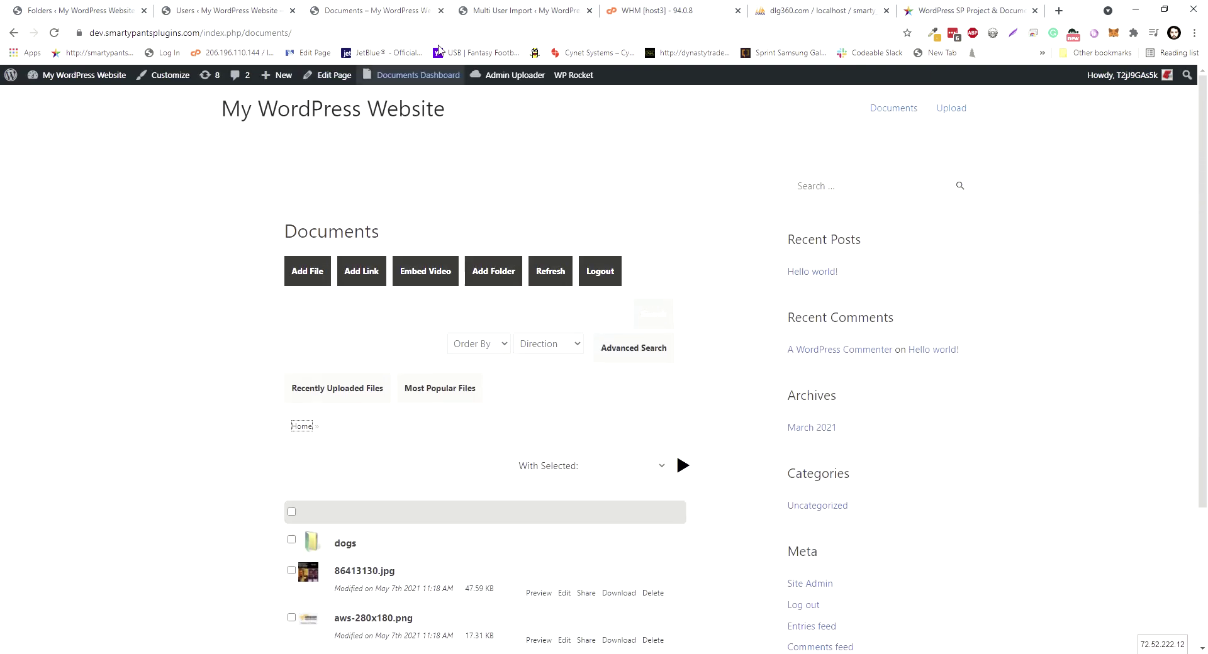
click(418, 75)
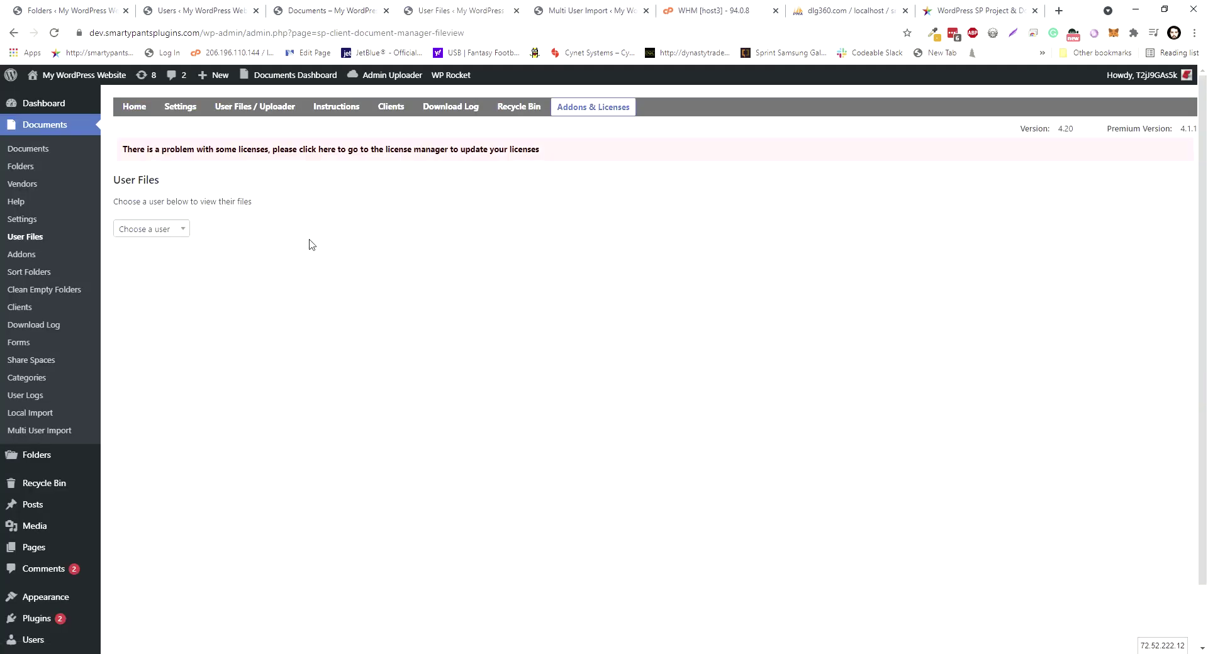
click(179, 230)
click(145, 305)
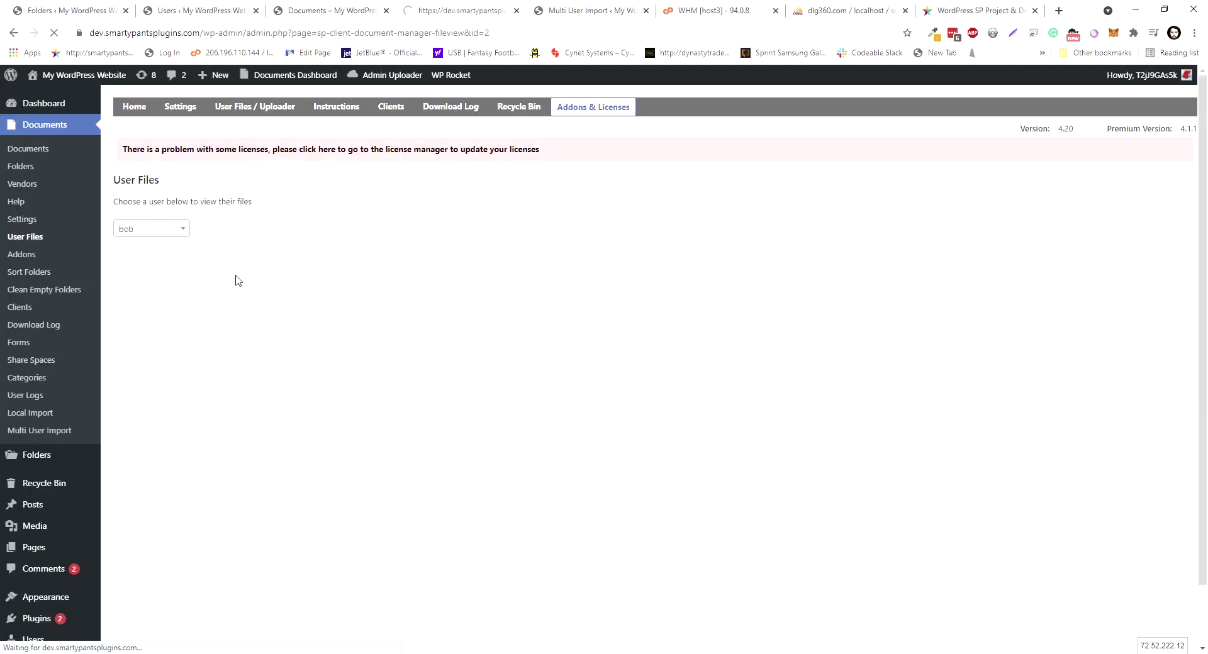
scroll(170, 406, down, 1)
scroll(170, 406, down, 1)
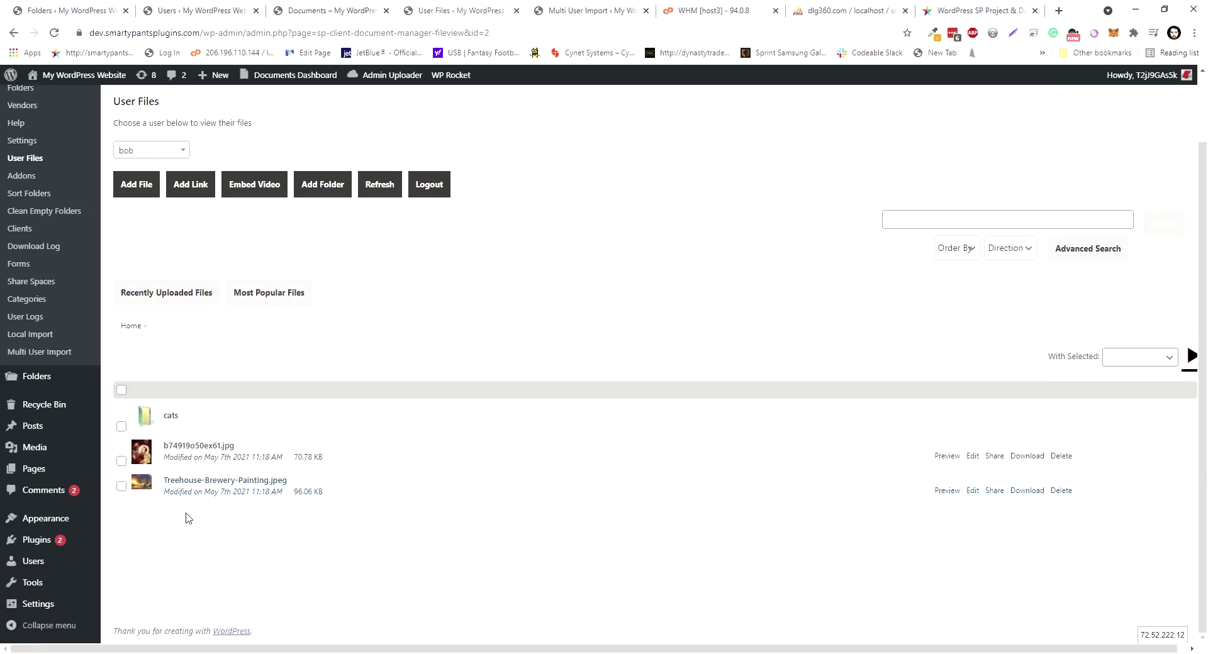
Browse that user's cats folder and its sub cats subfolder, and return to the home level of the user's files.
click(142, 427)
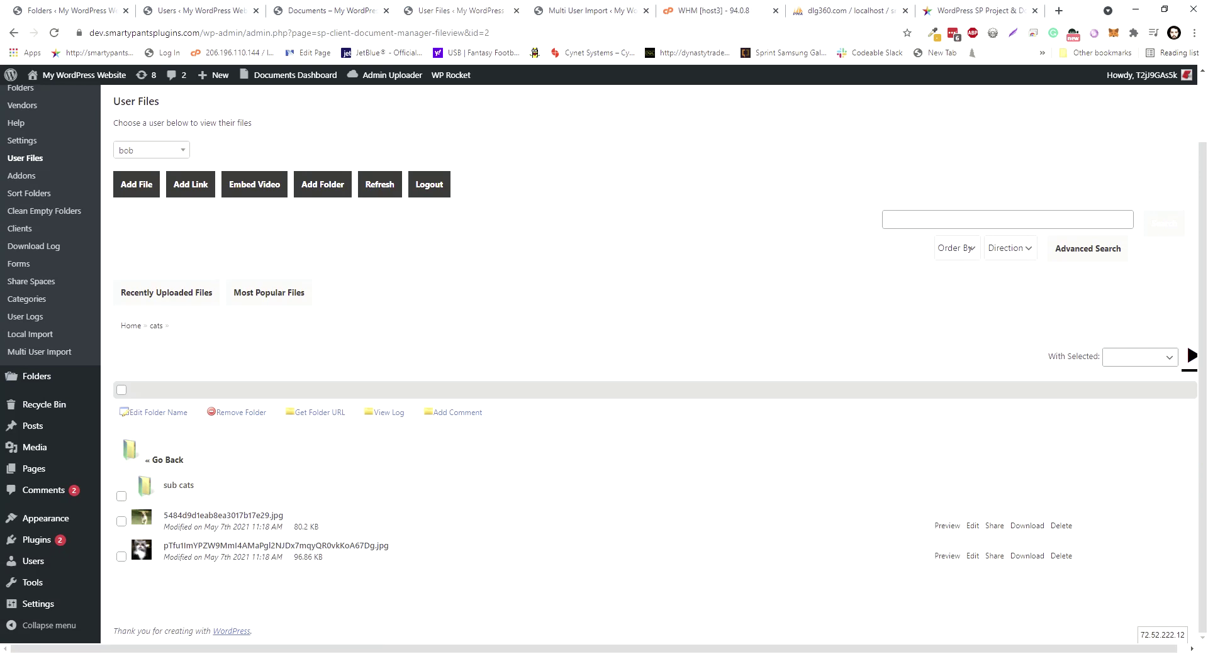
click(169, 492)
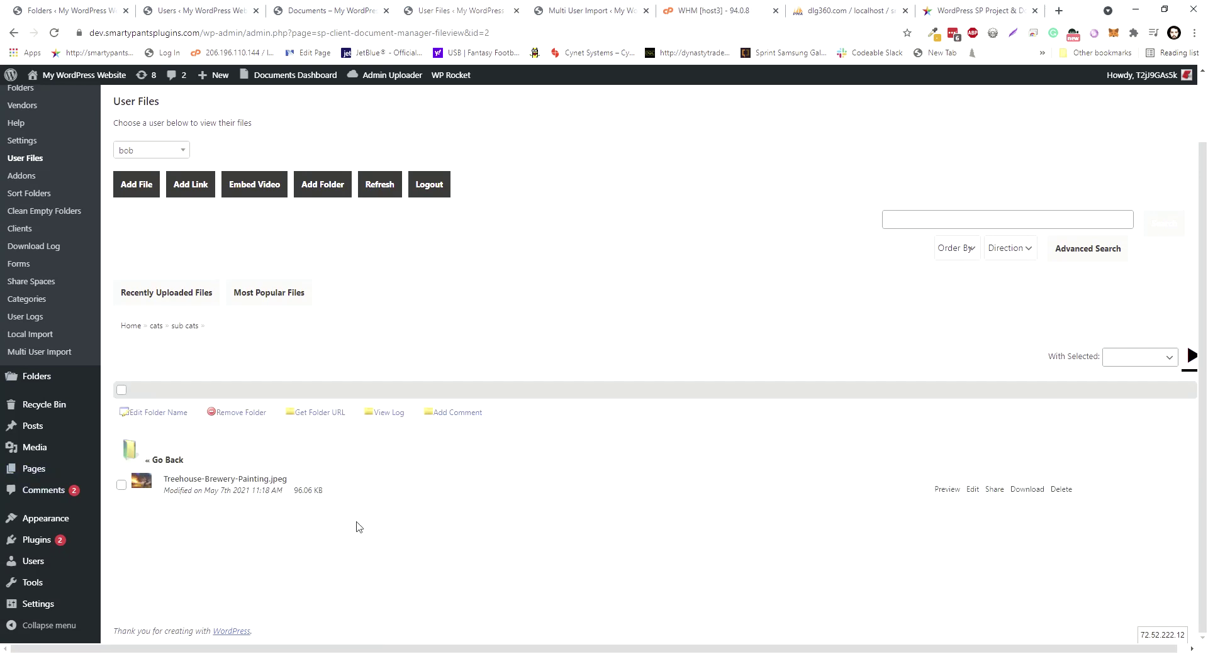
click(140, 451)
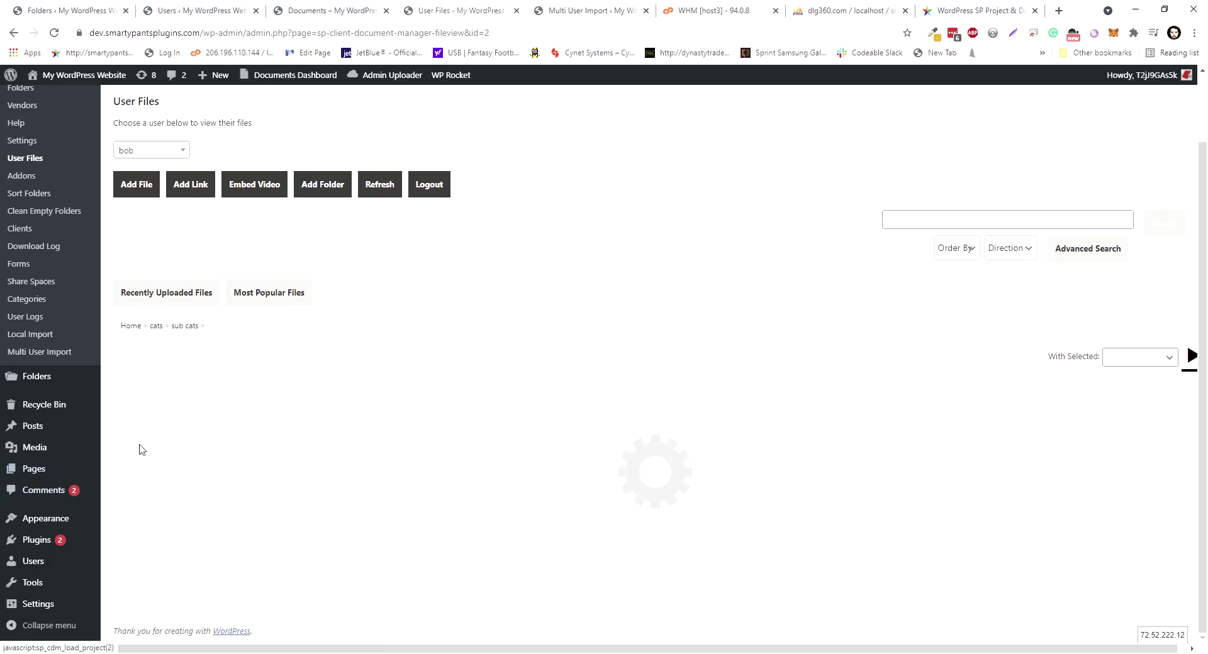
click(131, 325)
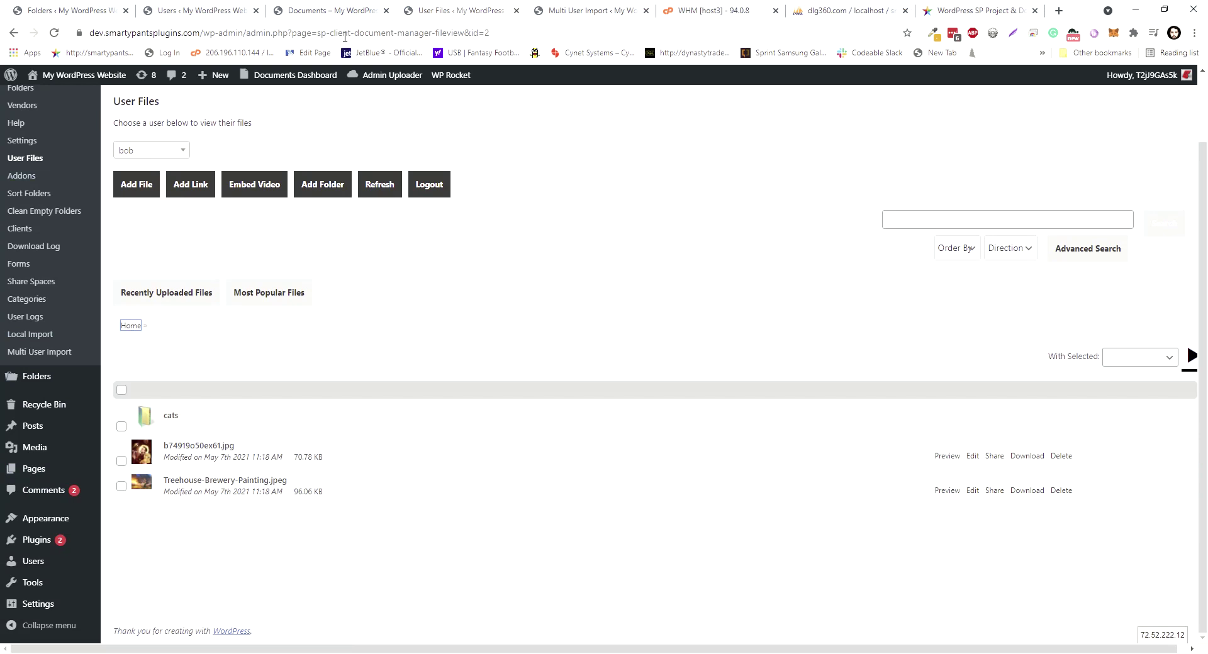
Go back to the Multi User Import page and review its zip upload and user mapping options.
click(220, 4)
click(297, 5)
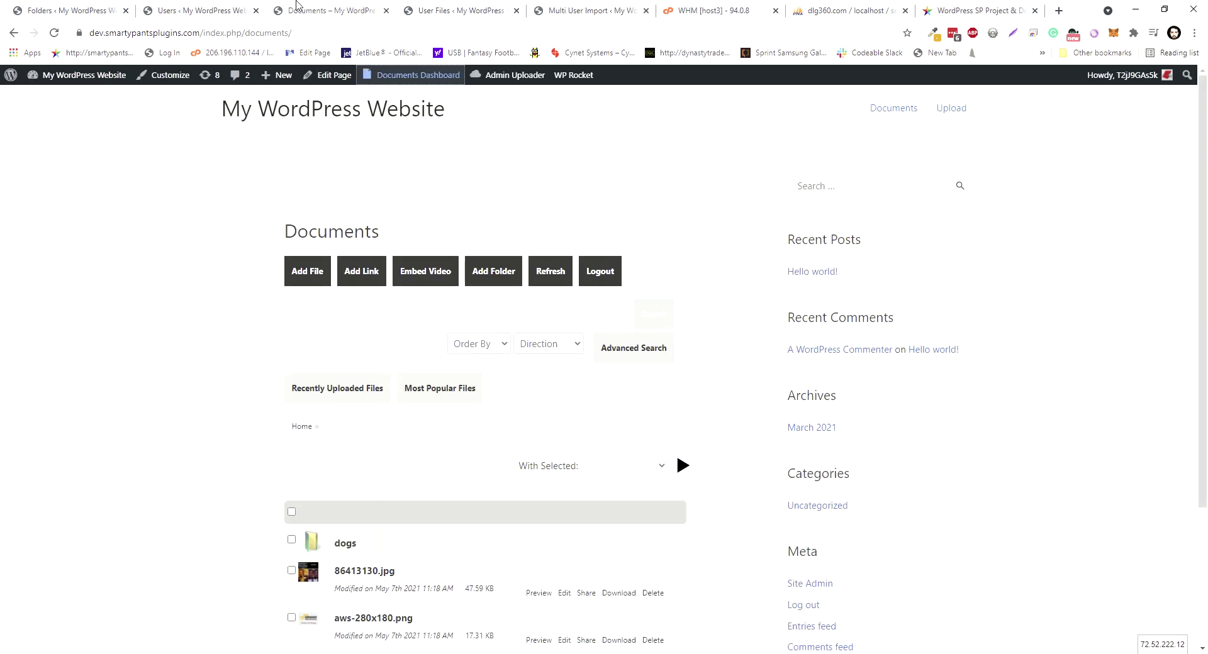
click(190, 3)
click(599, 5)
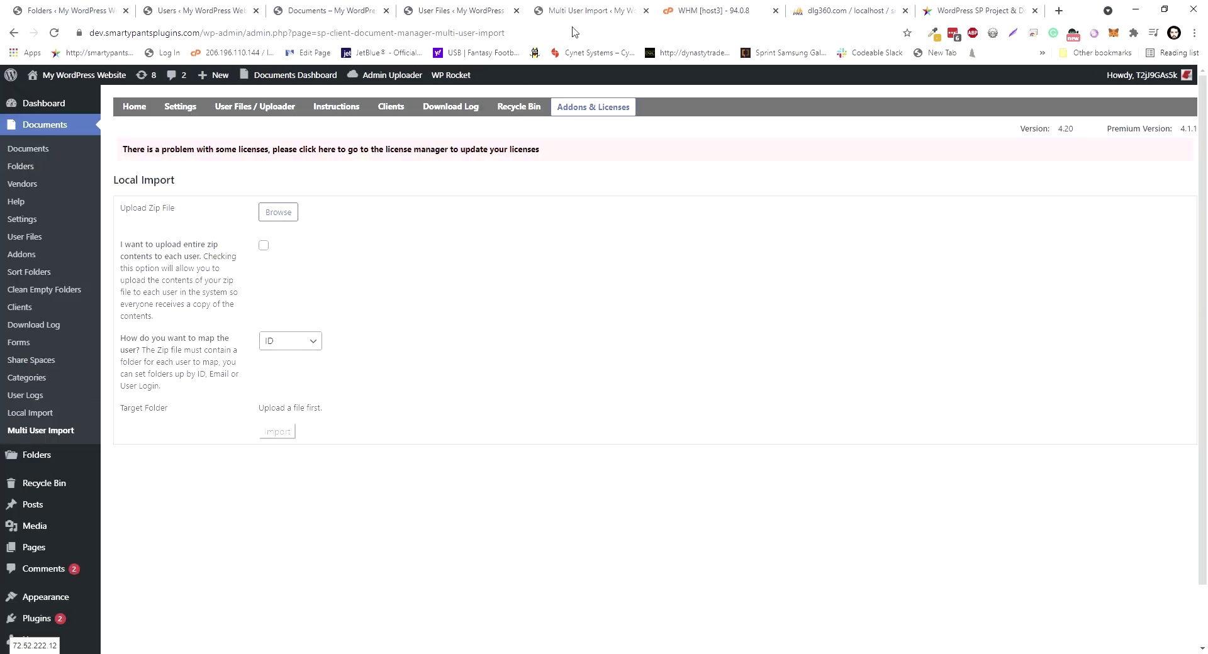
scroll(300, 390, down, 1)
scroll(277, 367, up, 1)
Empty the wp_sp_cu and wp_sp_cu_project tables of the smarty_wp1 database in phpMyAdmin.
click(835, 7)
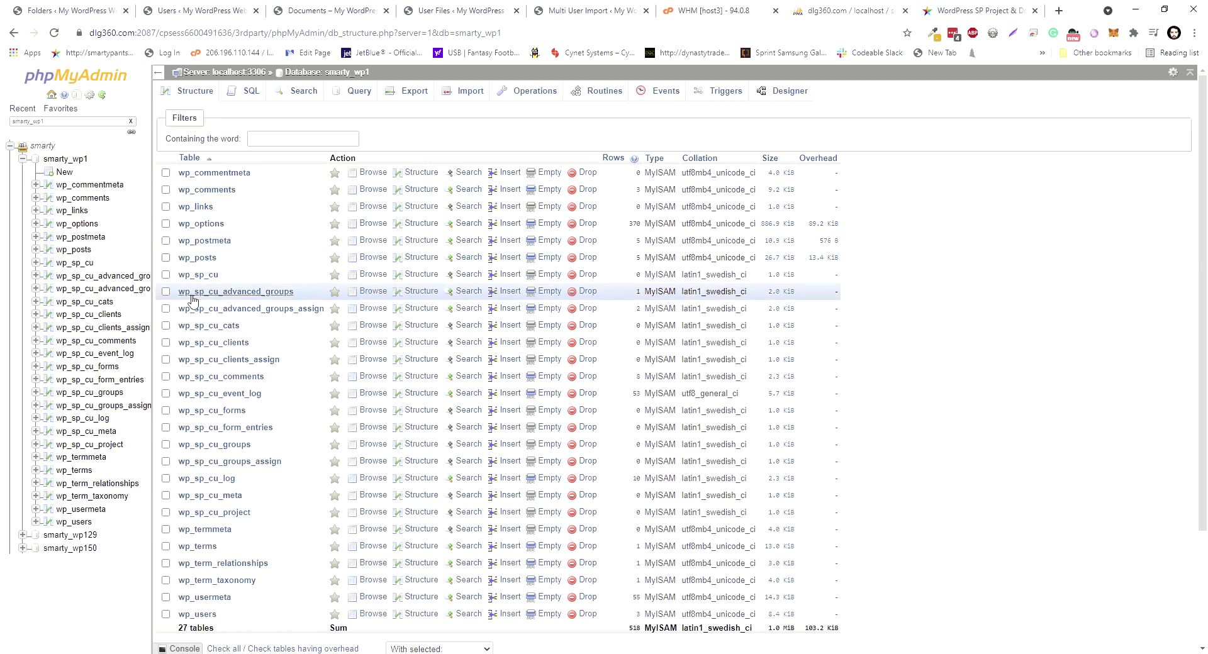
scroll(178, 266, down, 1)
click(165, 212)
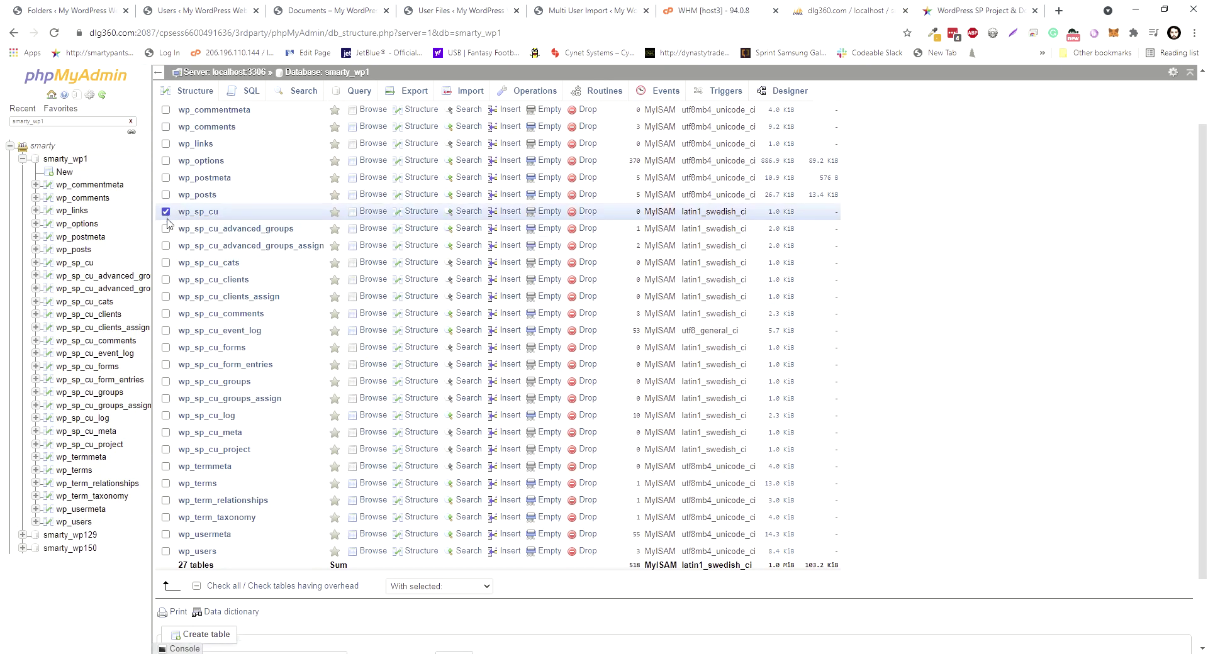
click(165, 449)
click(439, 587)
click(412, 458)
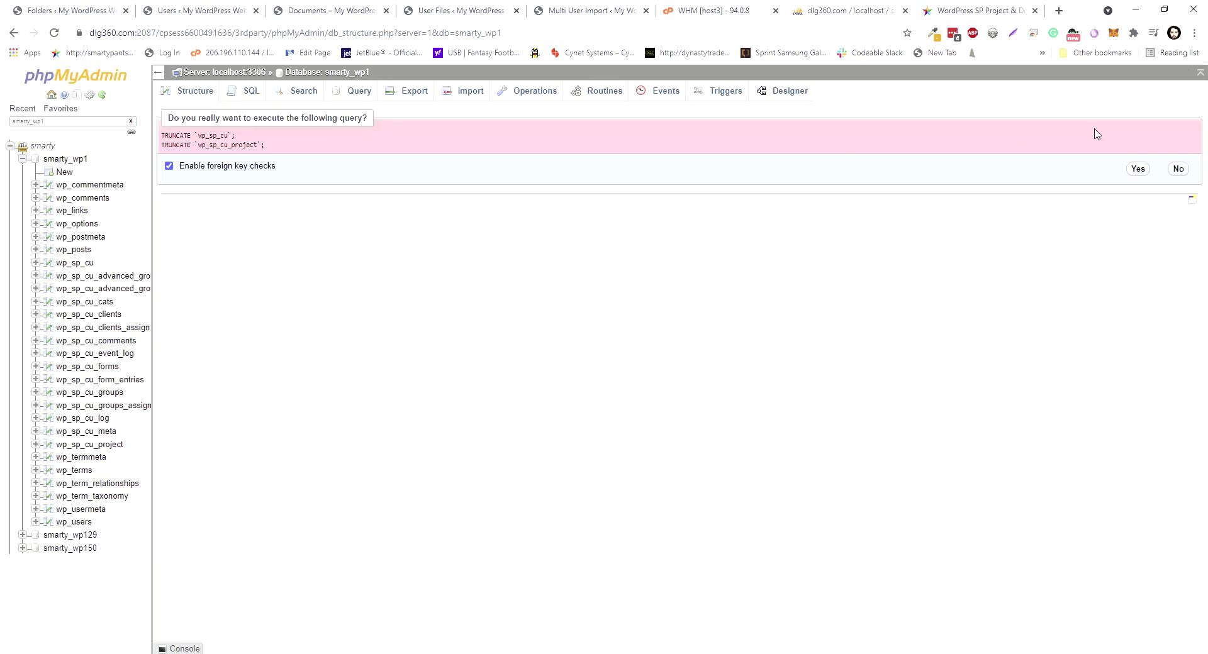
click(1138, 168)
Return to the WordPress admin and check the plugin's latest uploads list for remaining files.
click(448, 8)
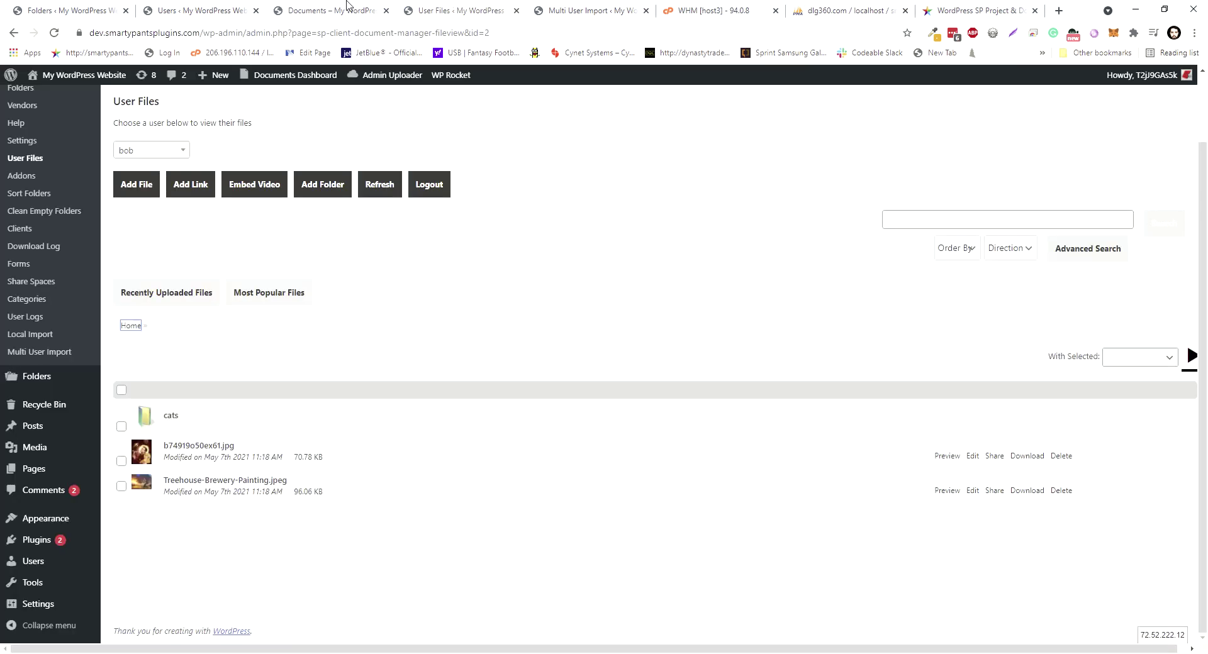
click(209, 8)
click(62, 148)
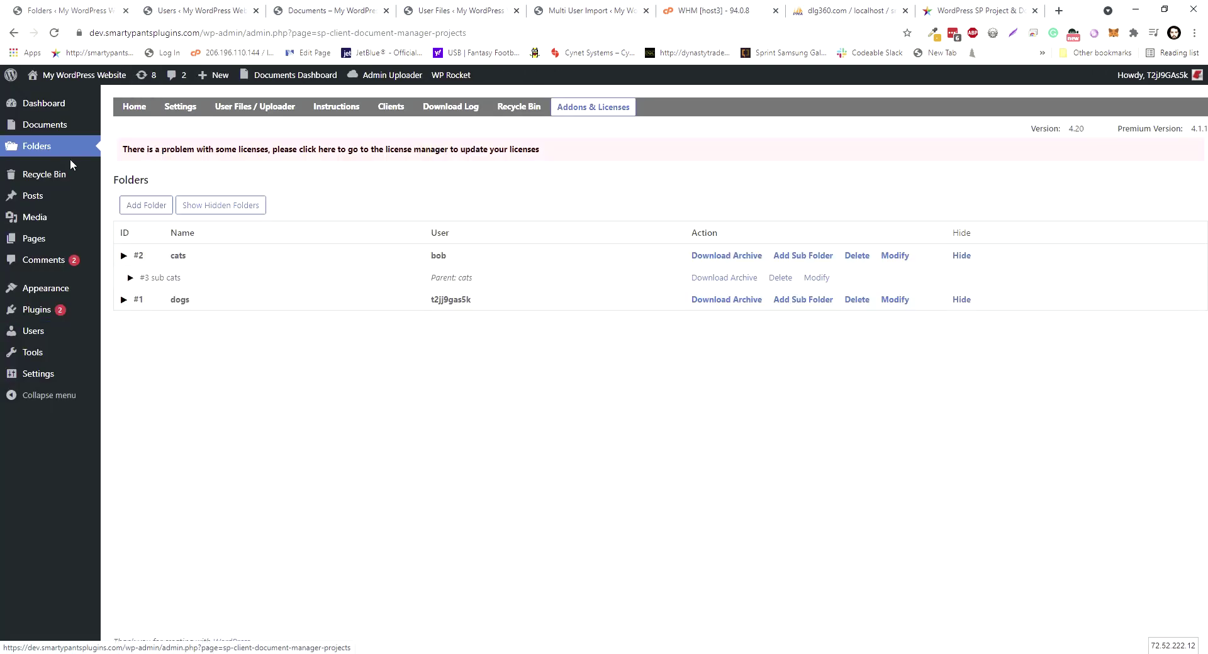
click(55, 126)
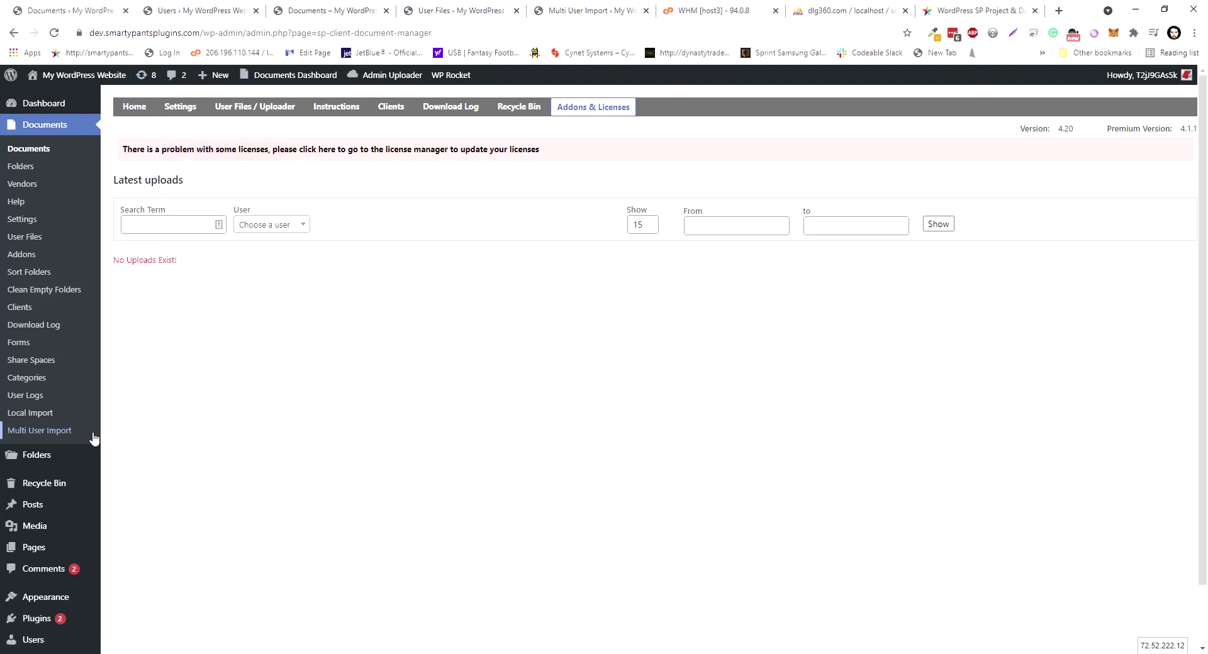
Upload 1.zip from the files folder on the Multi User Import page and import its entire contents to each user.
click(65, 432)
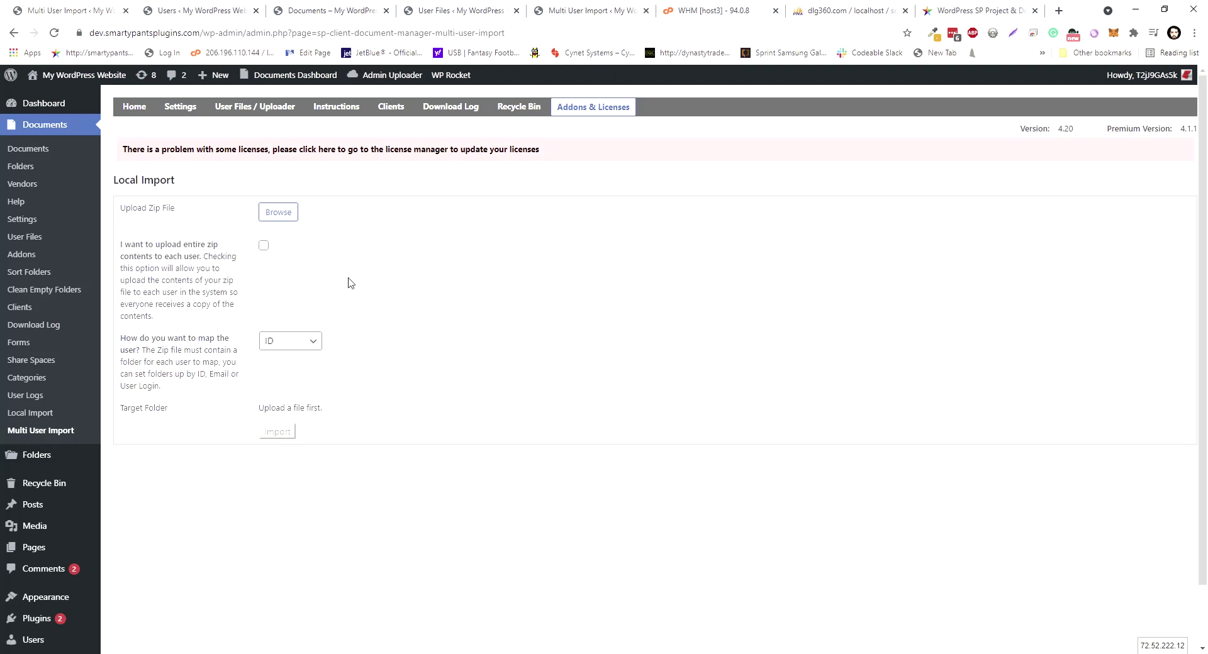
click(264, 211)
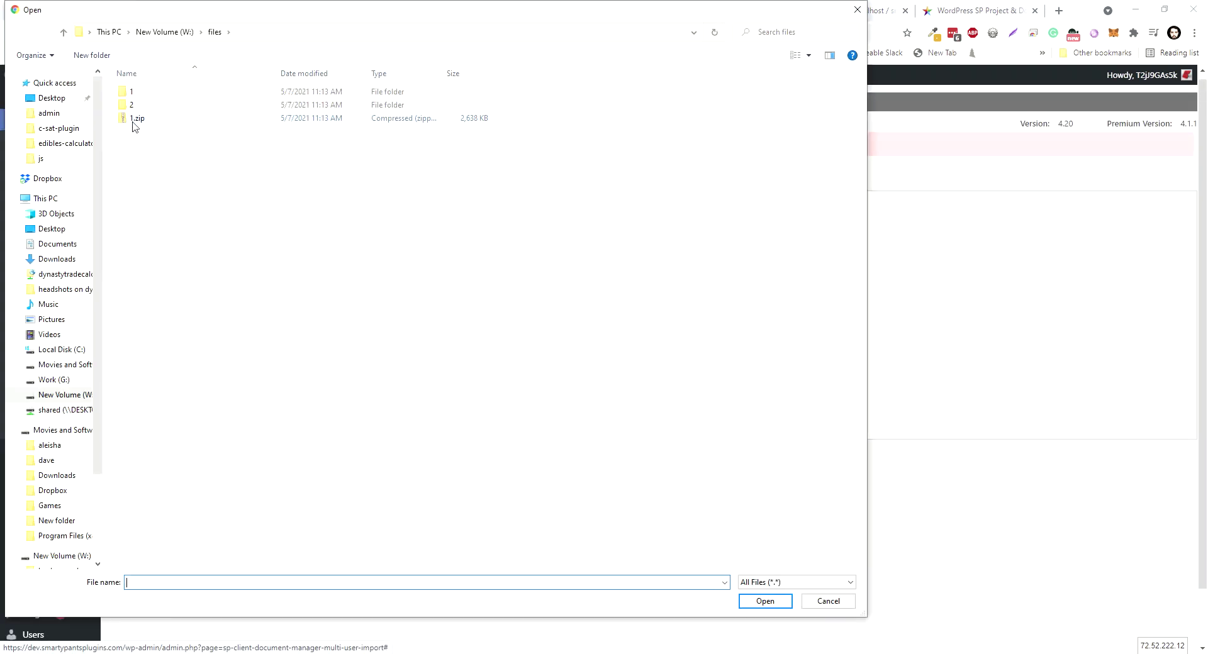
click(131, 119)
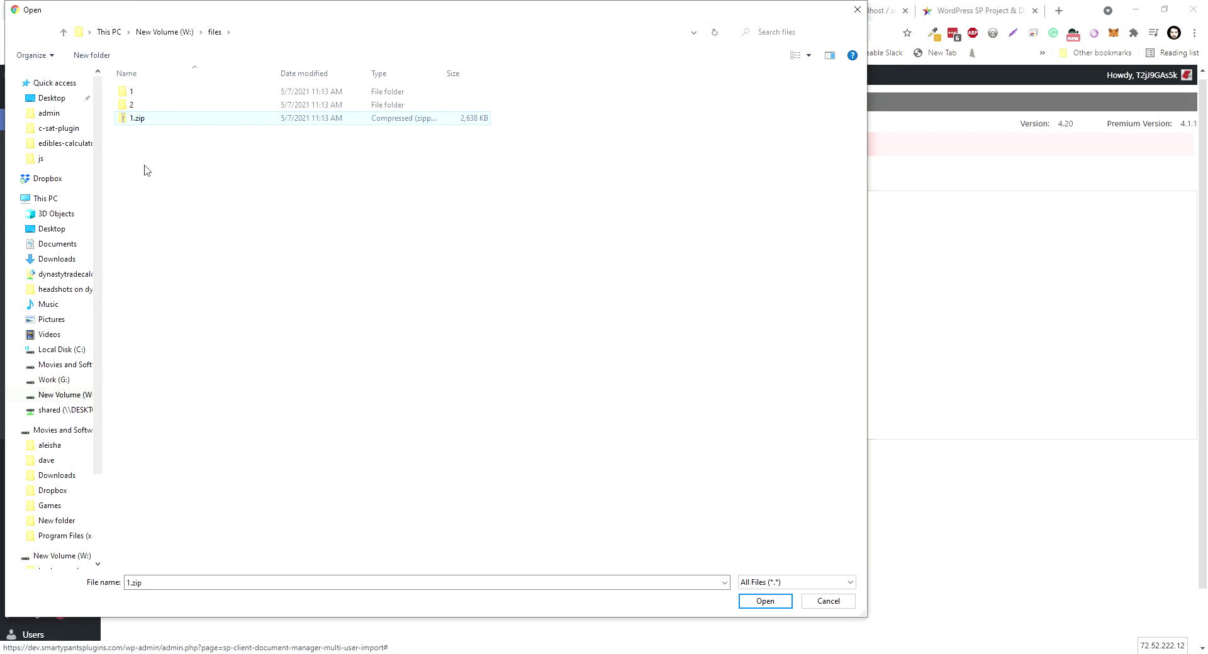
double_click(137, 119)
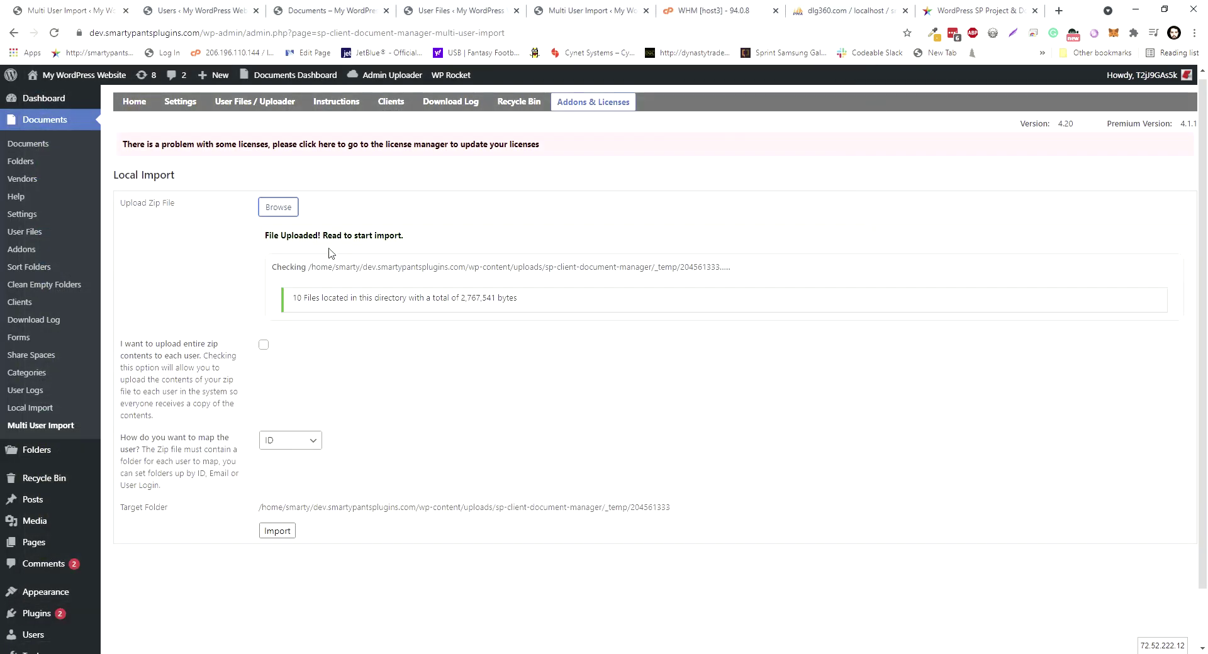
click(264, 350)
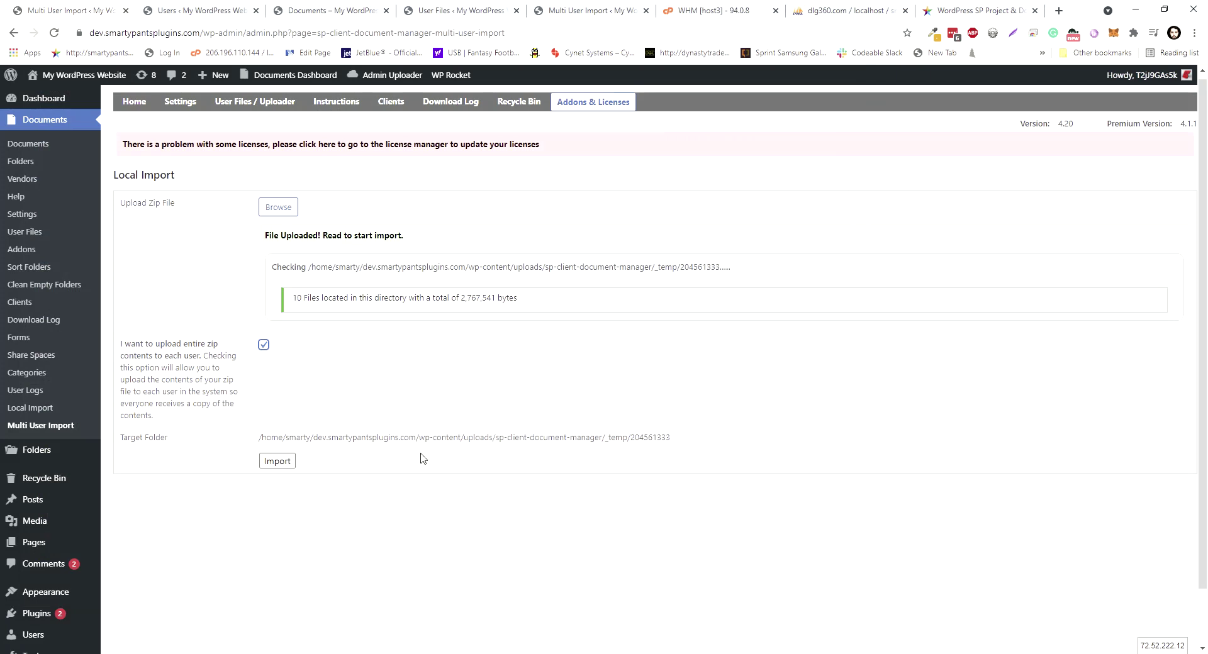
click(278, 462)
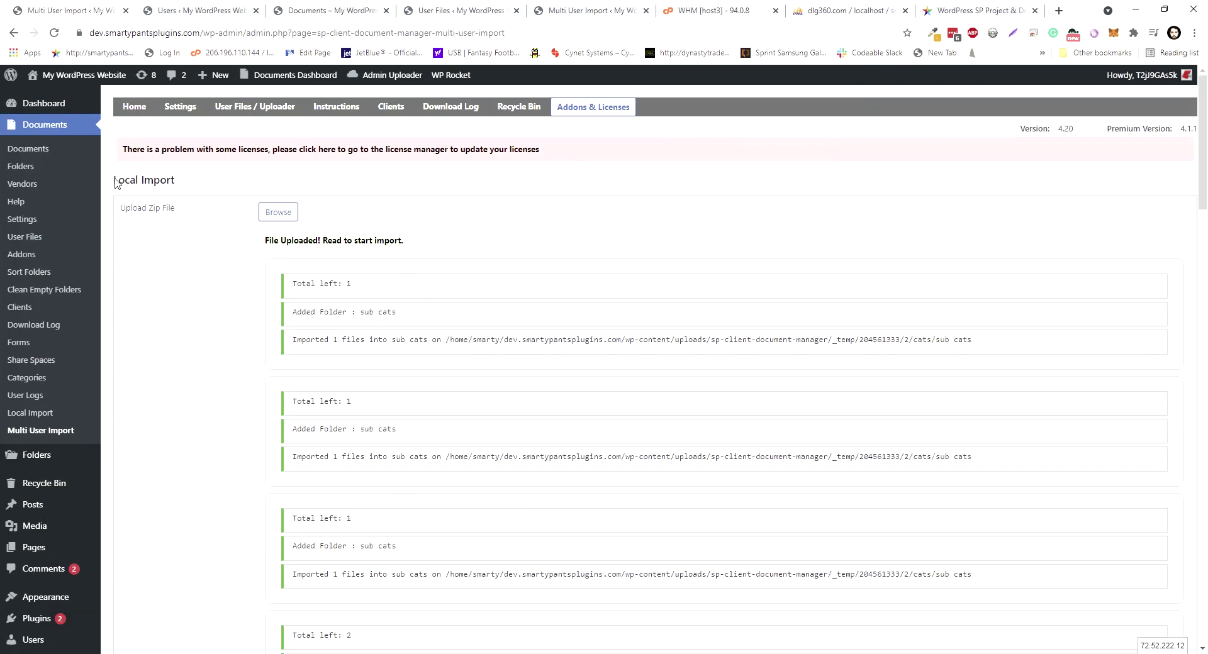
Check which users received the imported files in the latest uploads list and which folders they own in the Folders list.
click(134, 107)
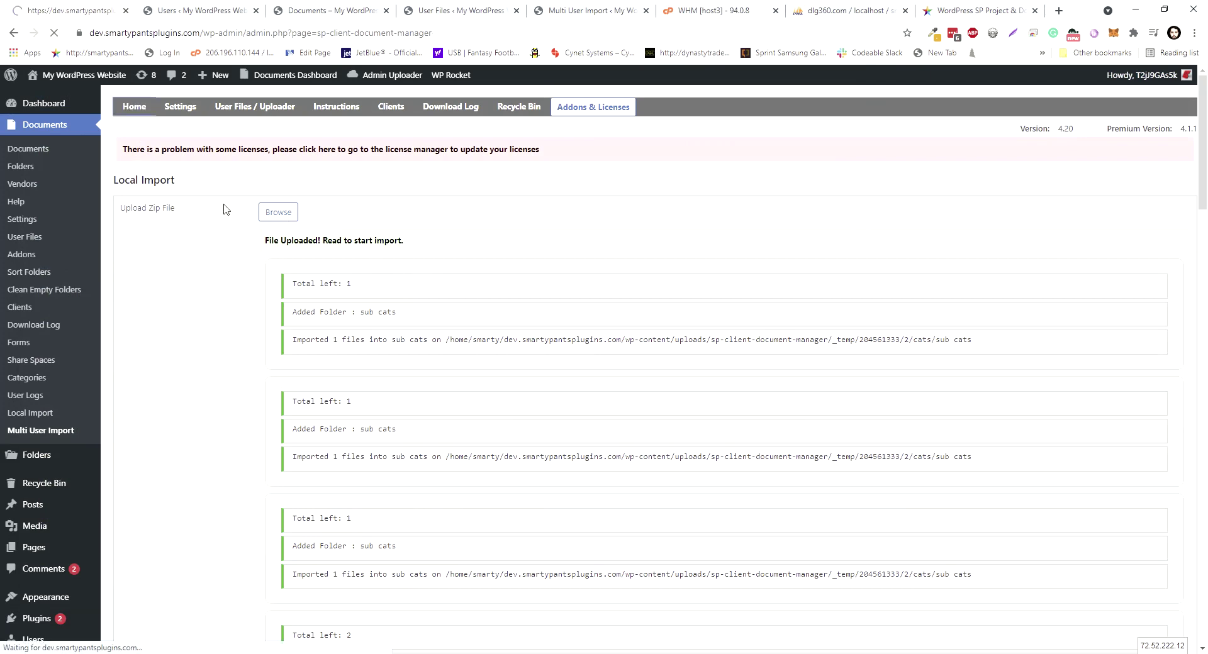
scroll(347, 456, down, 10)
scroll(349, 454, up, 10)
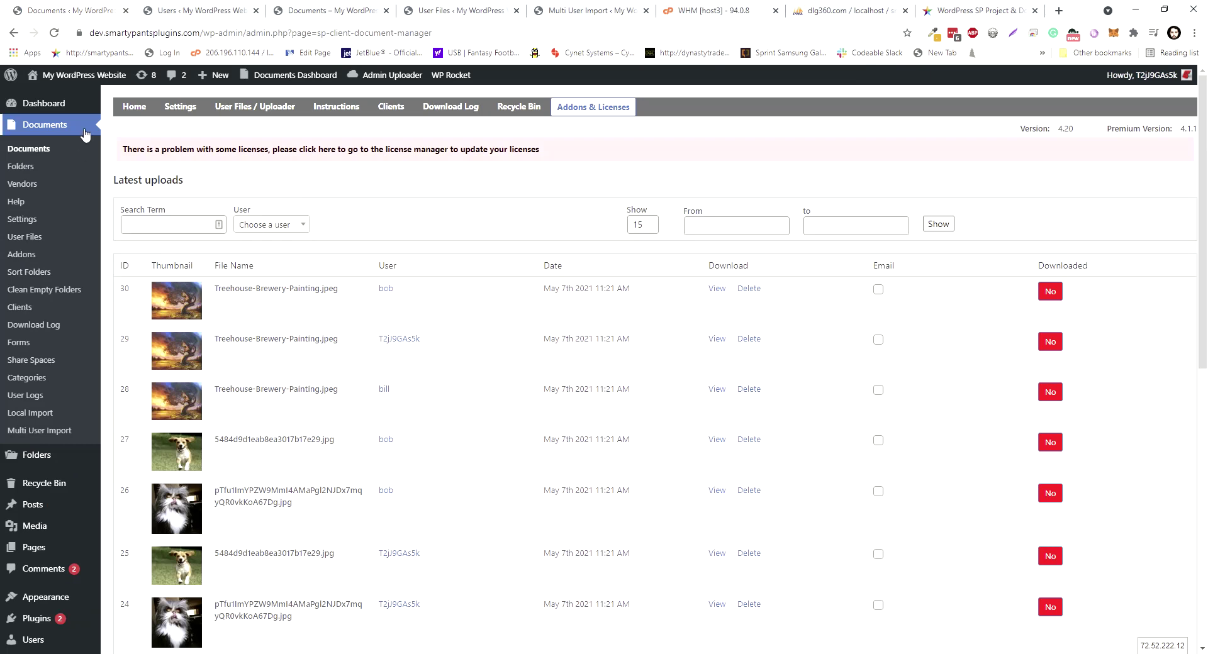
click(47, 455)
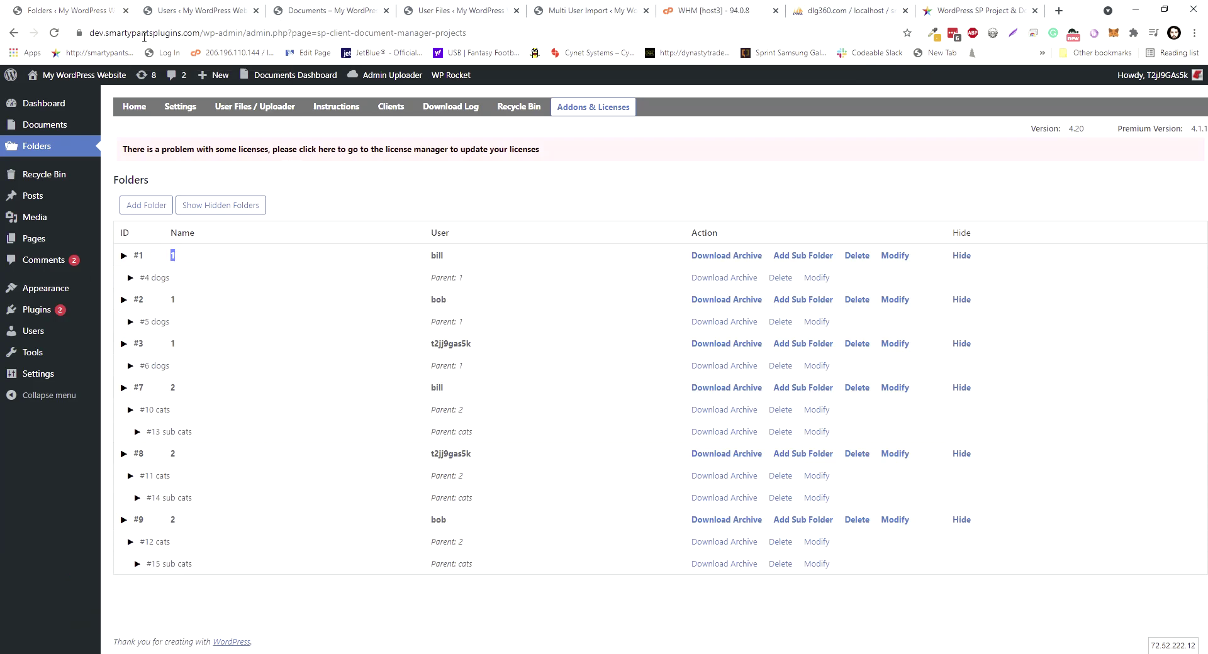
Reload the file list on the live Documents page and browse folders 1 and 2, including the cats subfolder.
click(351, 8)
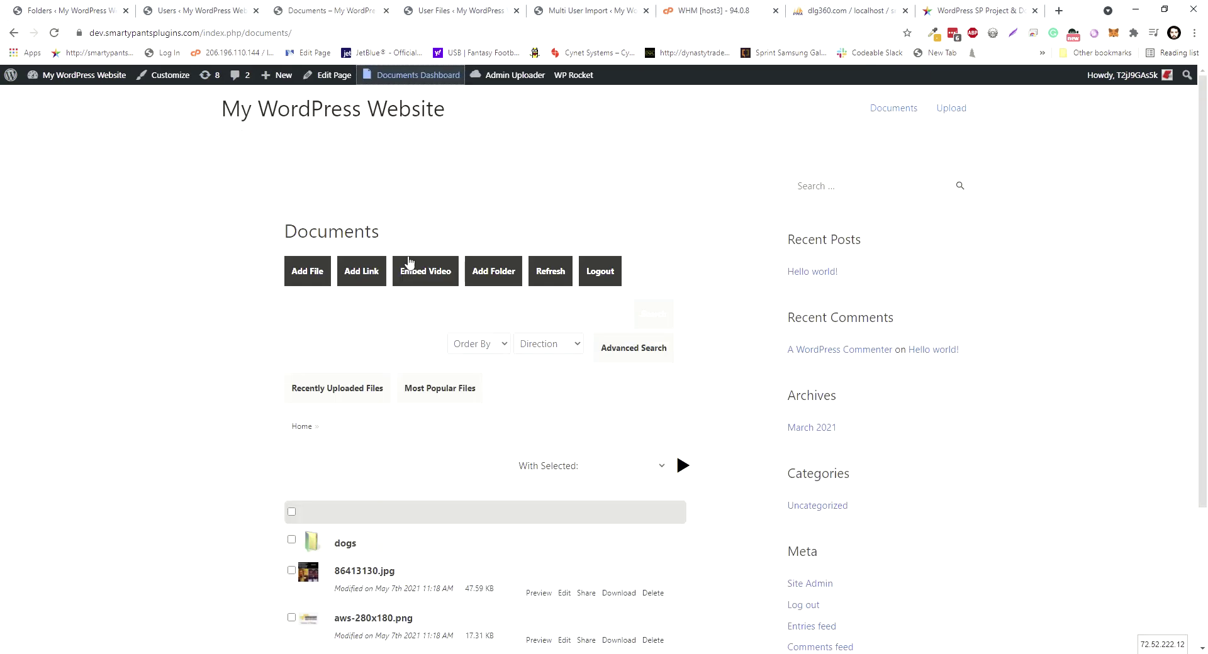
click(302, 427)
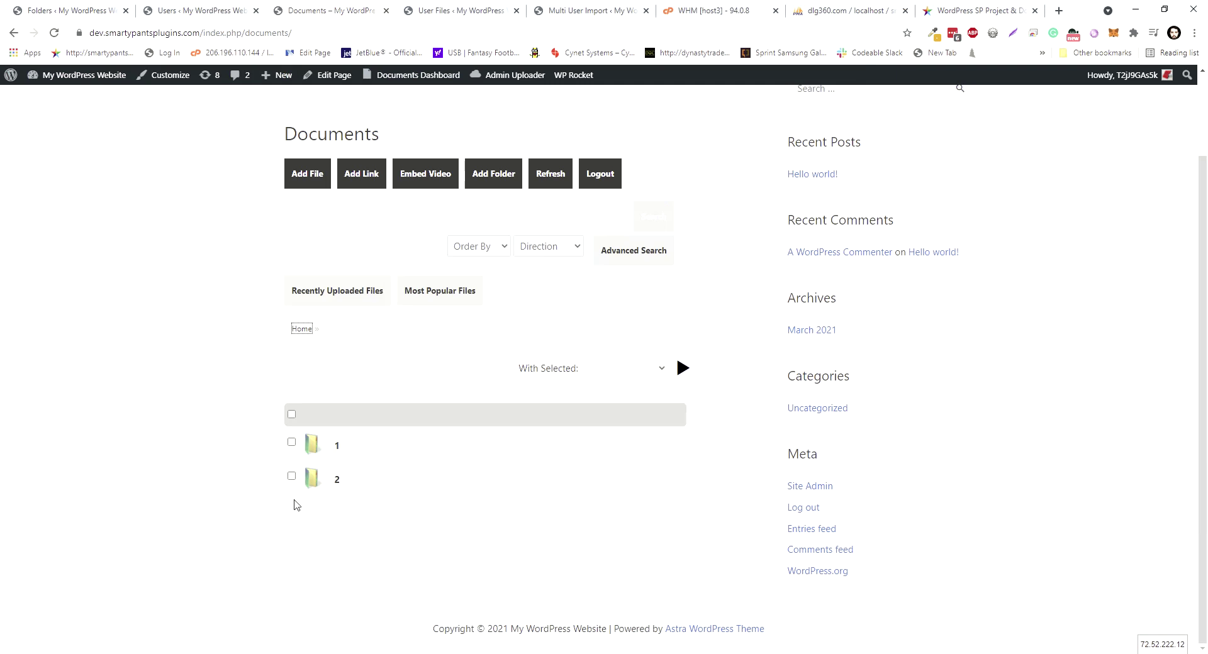
click(308, 450)
click(302, 330)
click(315, 484)
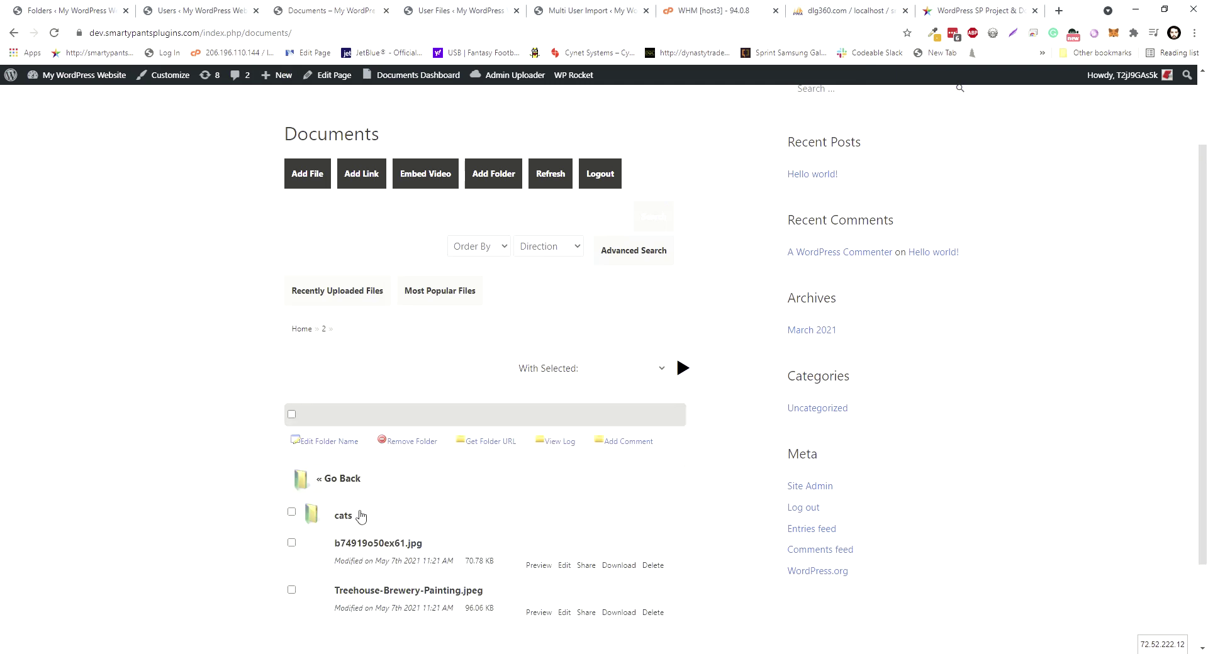
click(322, 511)
click(302, 329)
scroll(491, 340, up, 1)
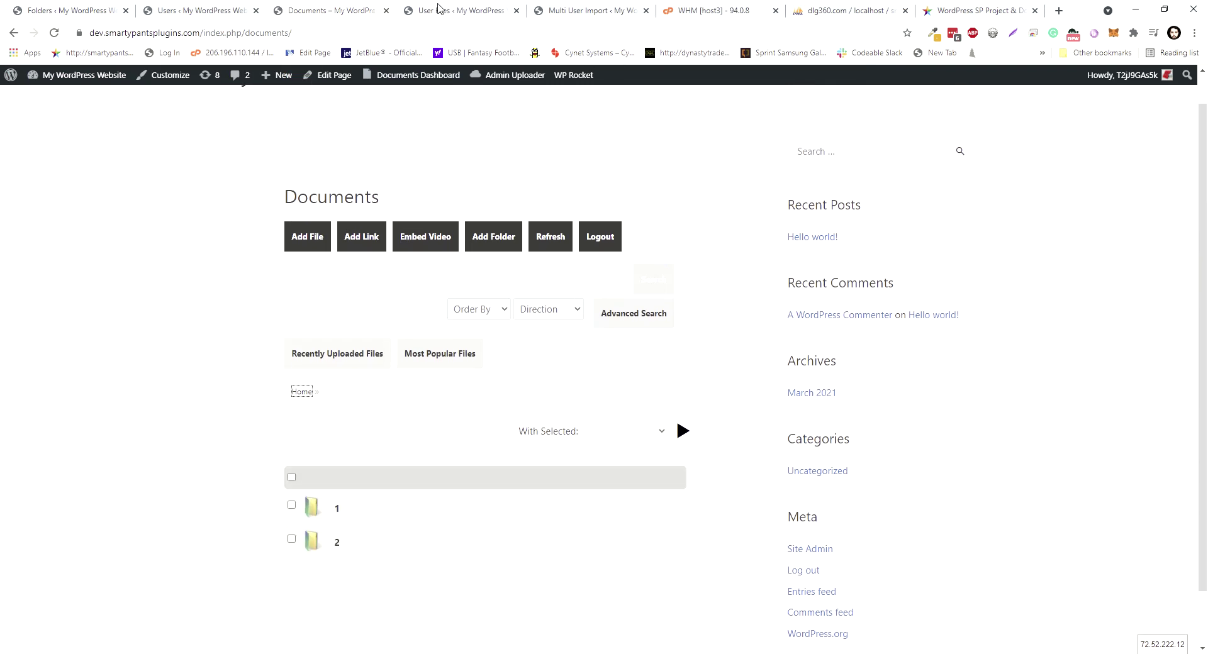
Switch to the SmartyPants Plugins website and open its list of addons for the document manager.
click(944, 3)
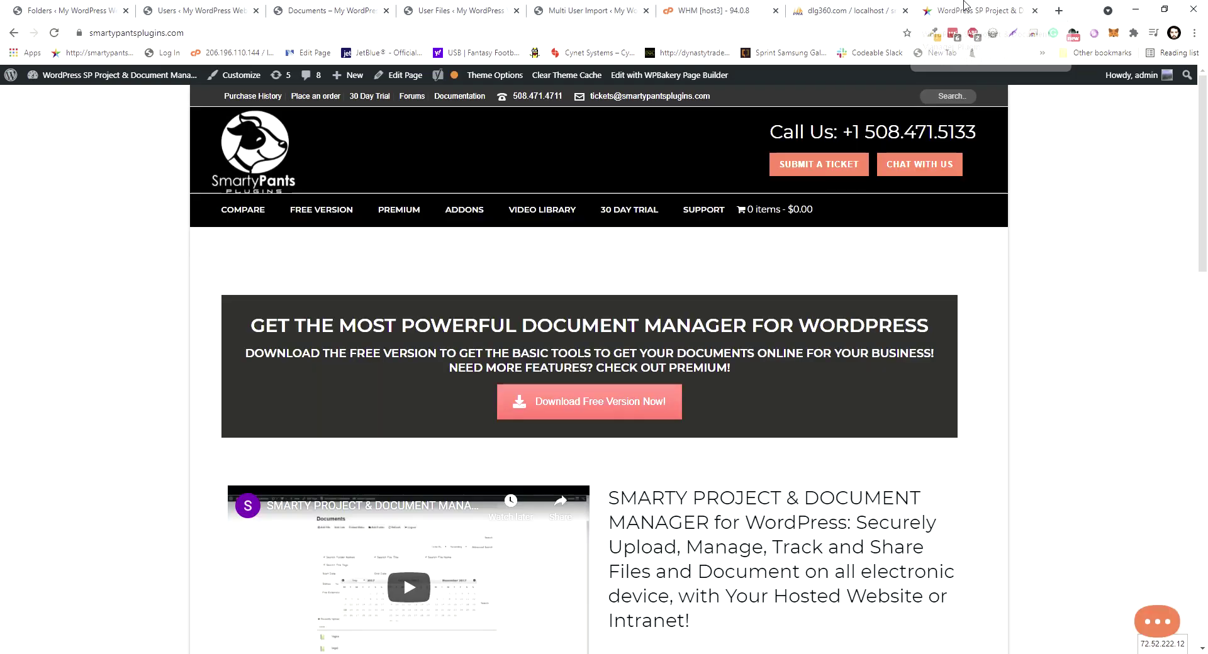
mouse_move(252, 211)
scroll(280, 299, down, 1)
scroll(280, 298, up, 1)
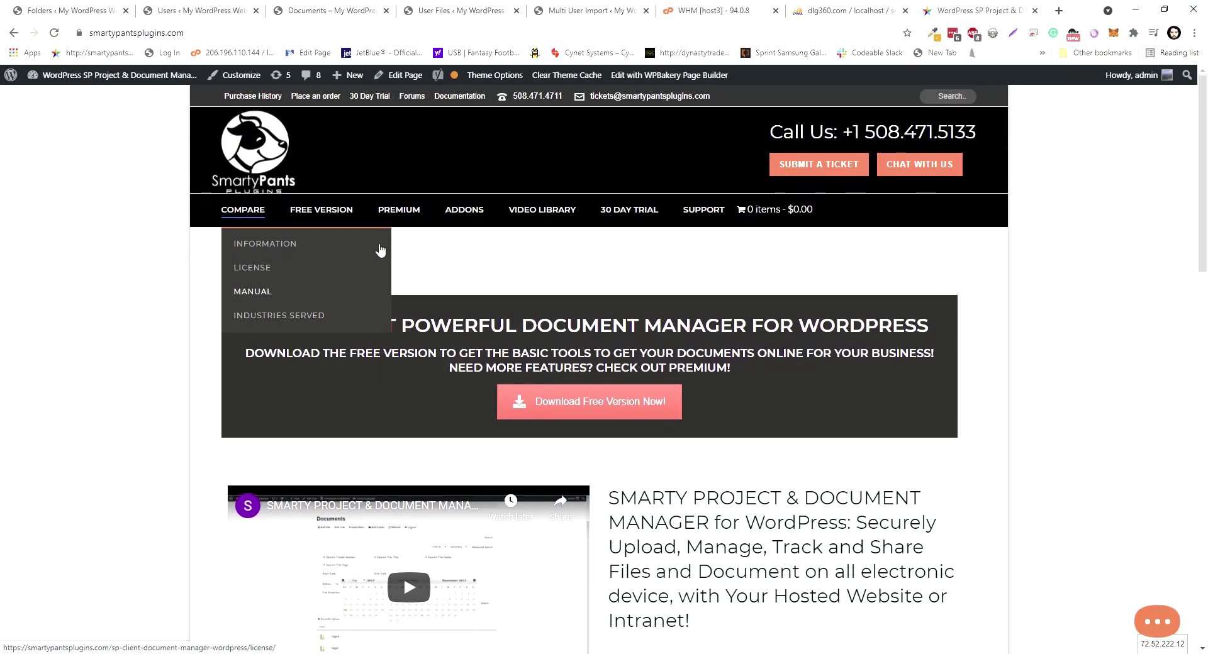
click(490, 218)
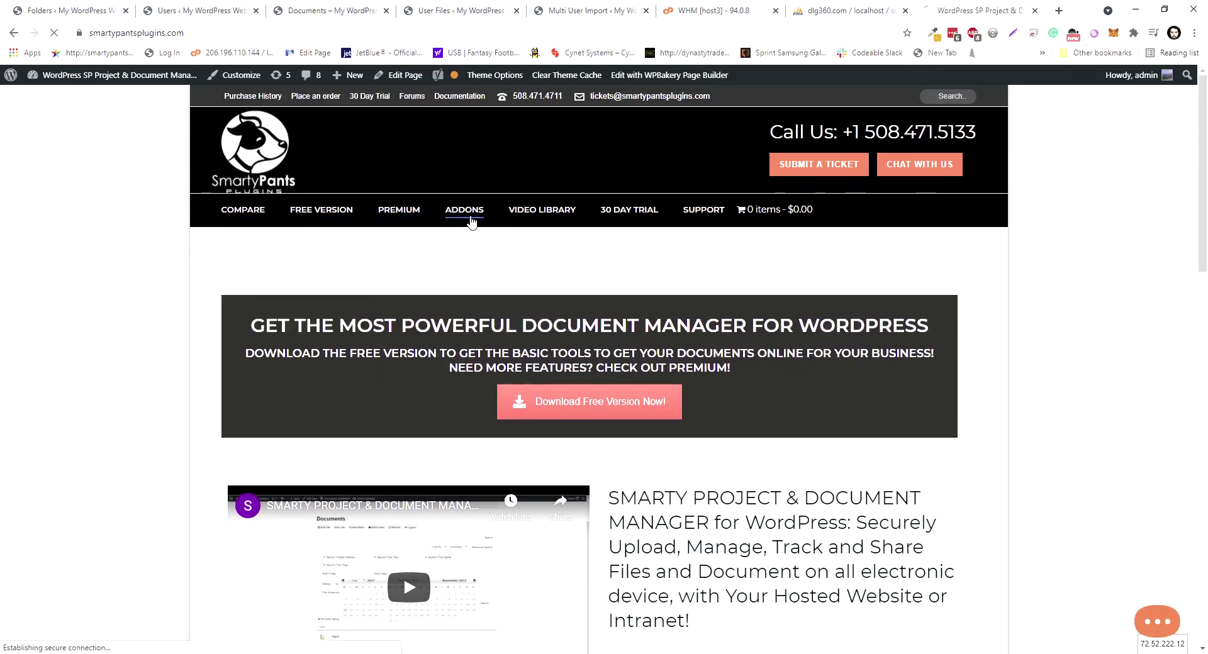
scroll(252, 440, down, 2)
Open the Multi User Import addon's details and review its description, licence options and addon information.
mouse_move(270, 337)
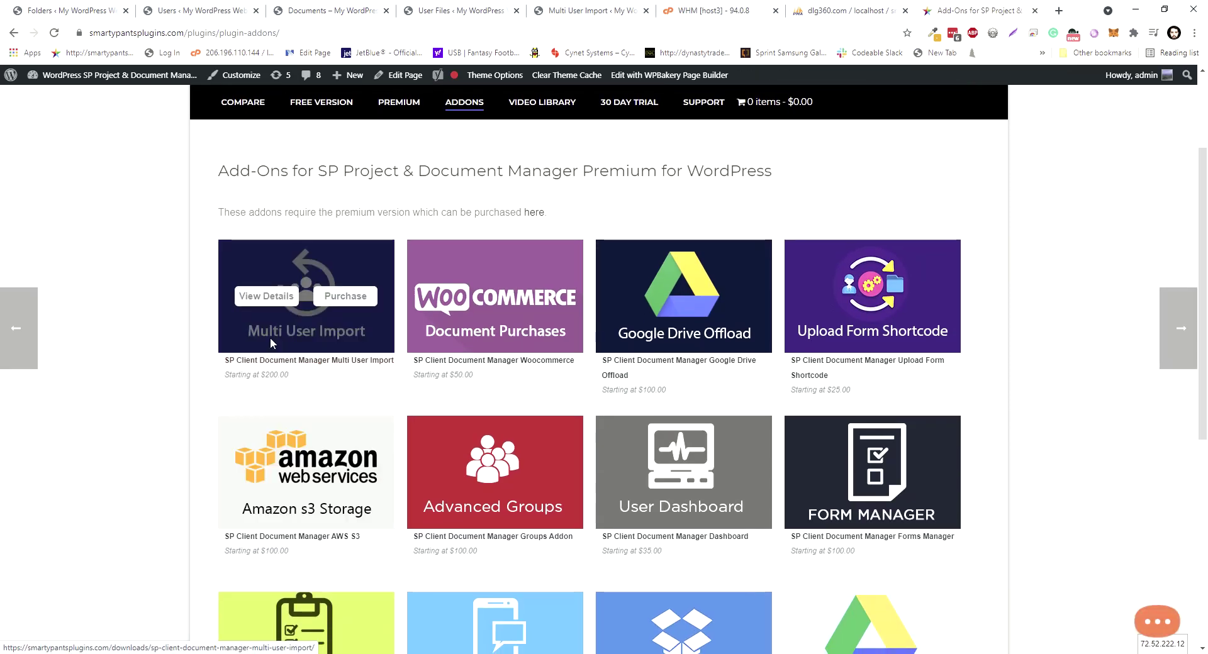
click(274, 305)
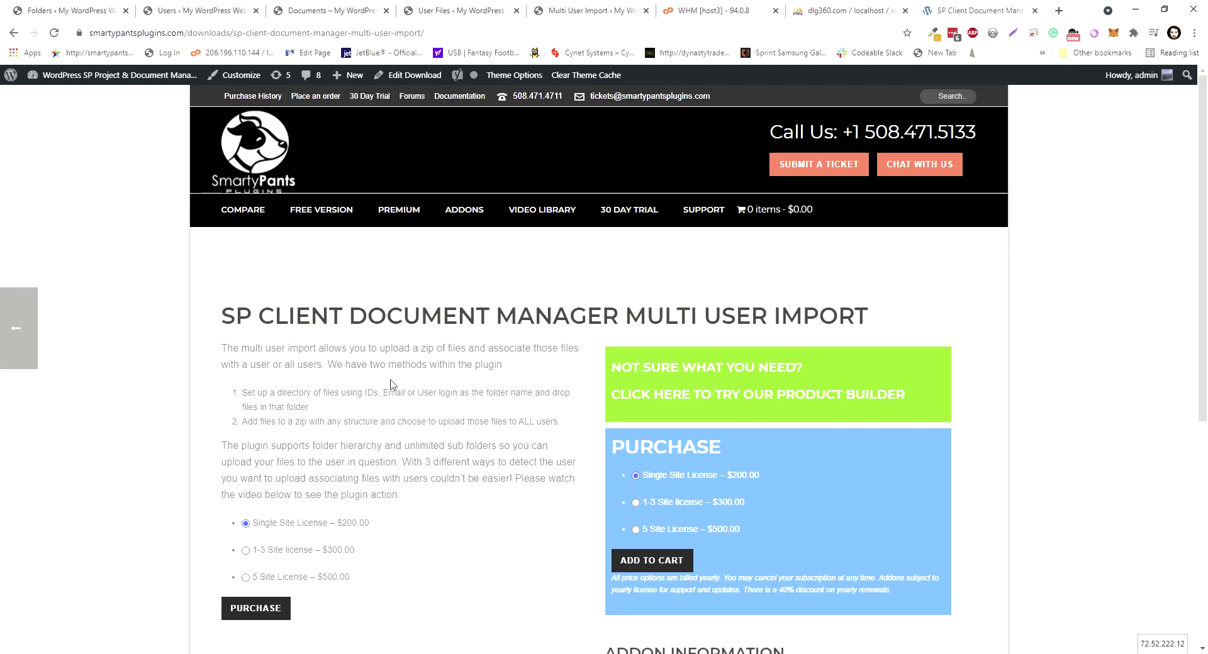
scroll(391, 385, down, 3)
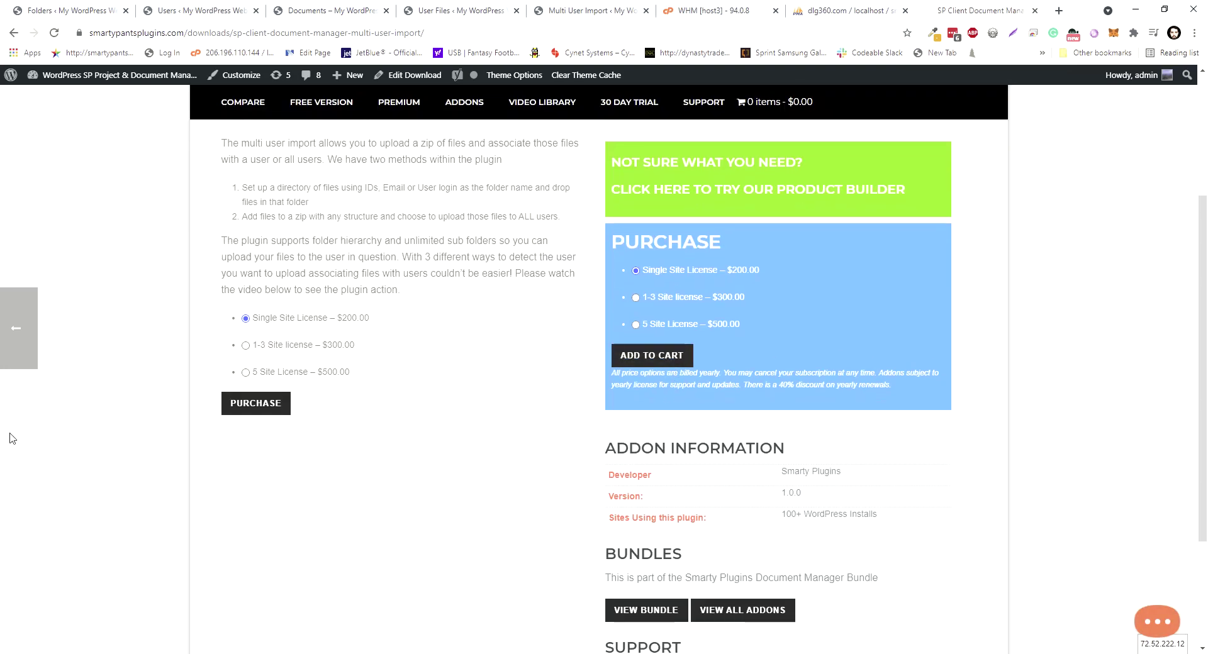
scroll(757, 422, up, 3)
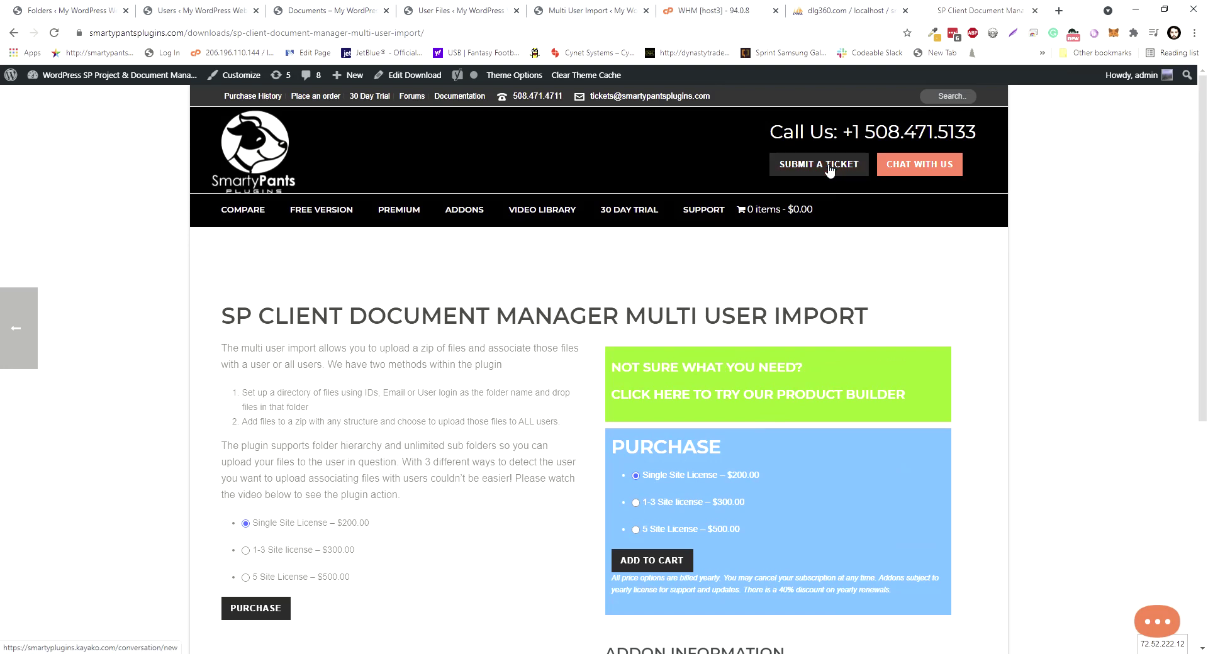